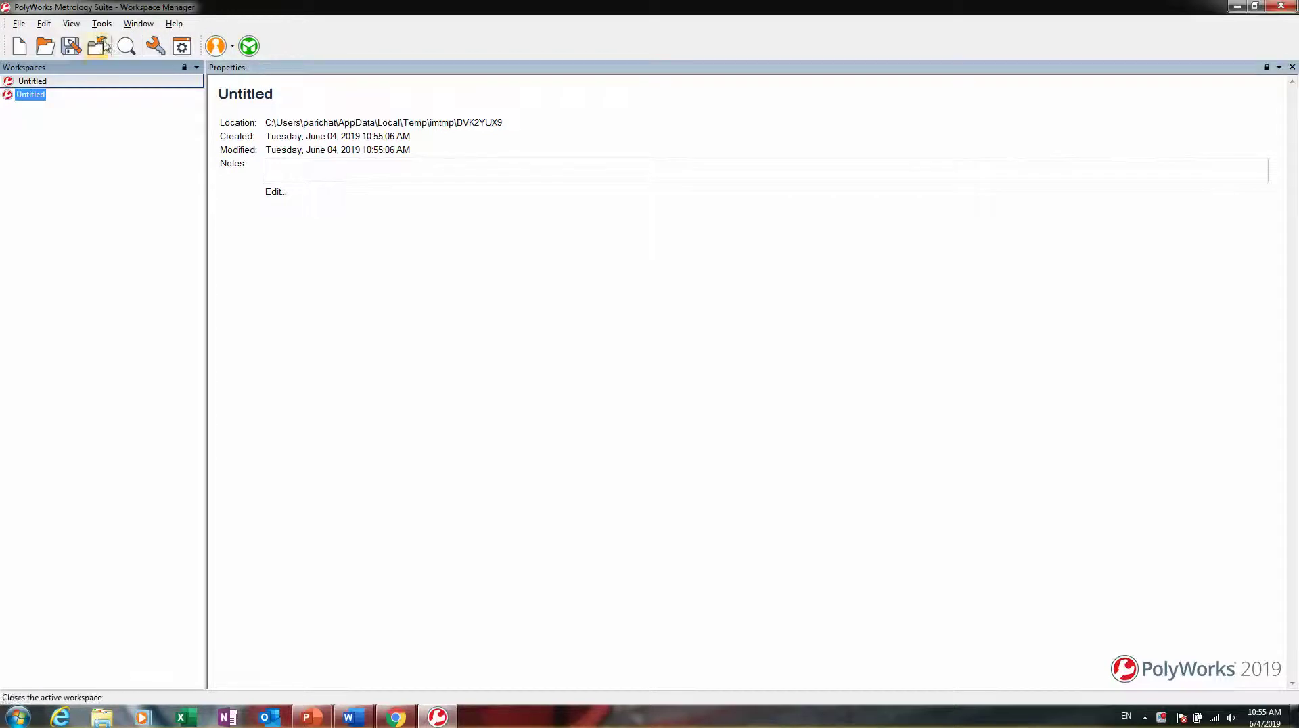
Save the untitled workspace as Creaform on New Volume (X:).
click(70, 46)
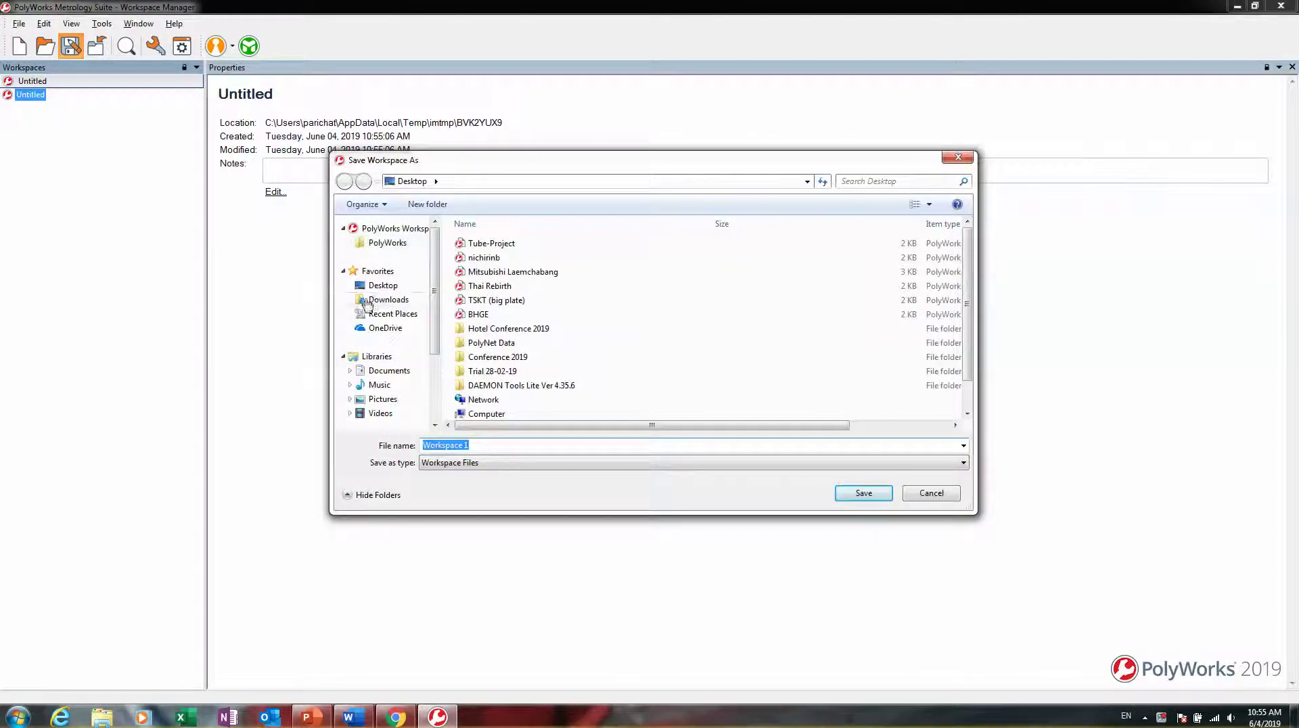
click(380, 285)
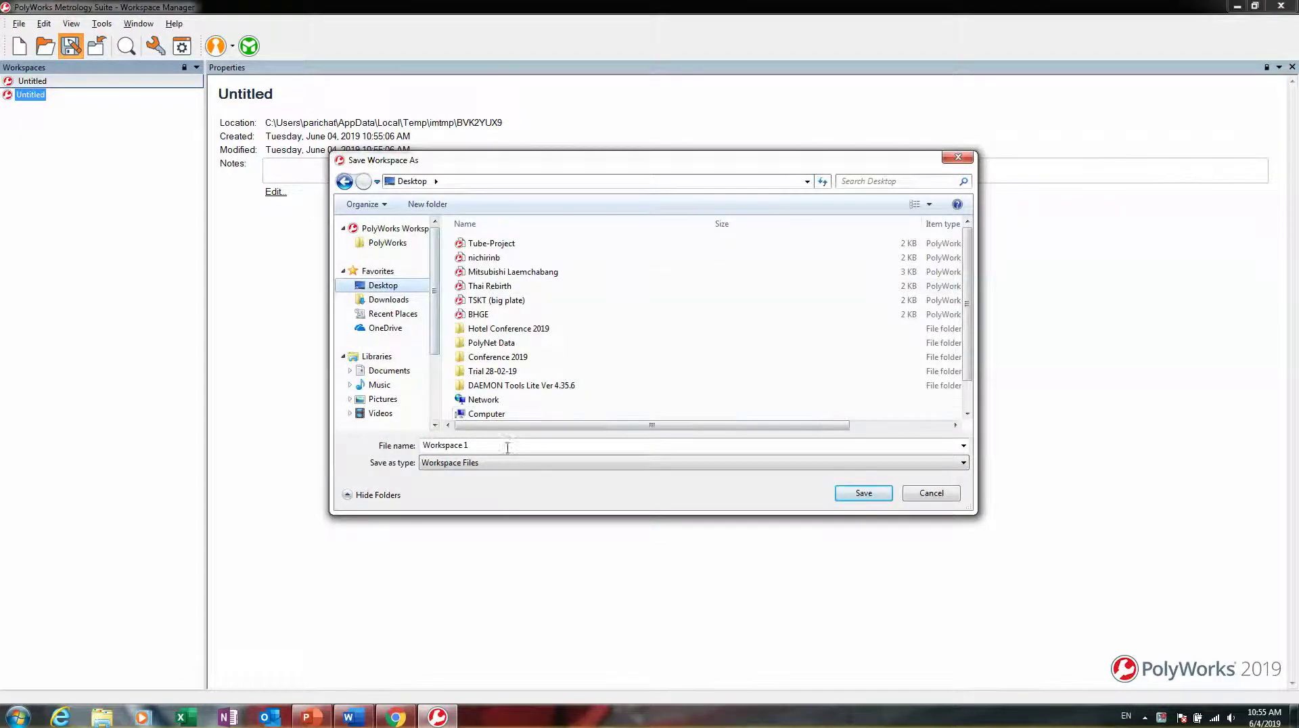
scroll(399, 359, down, 3)
click(397, 379)
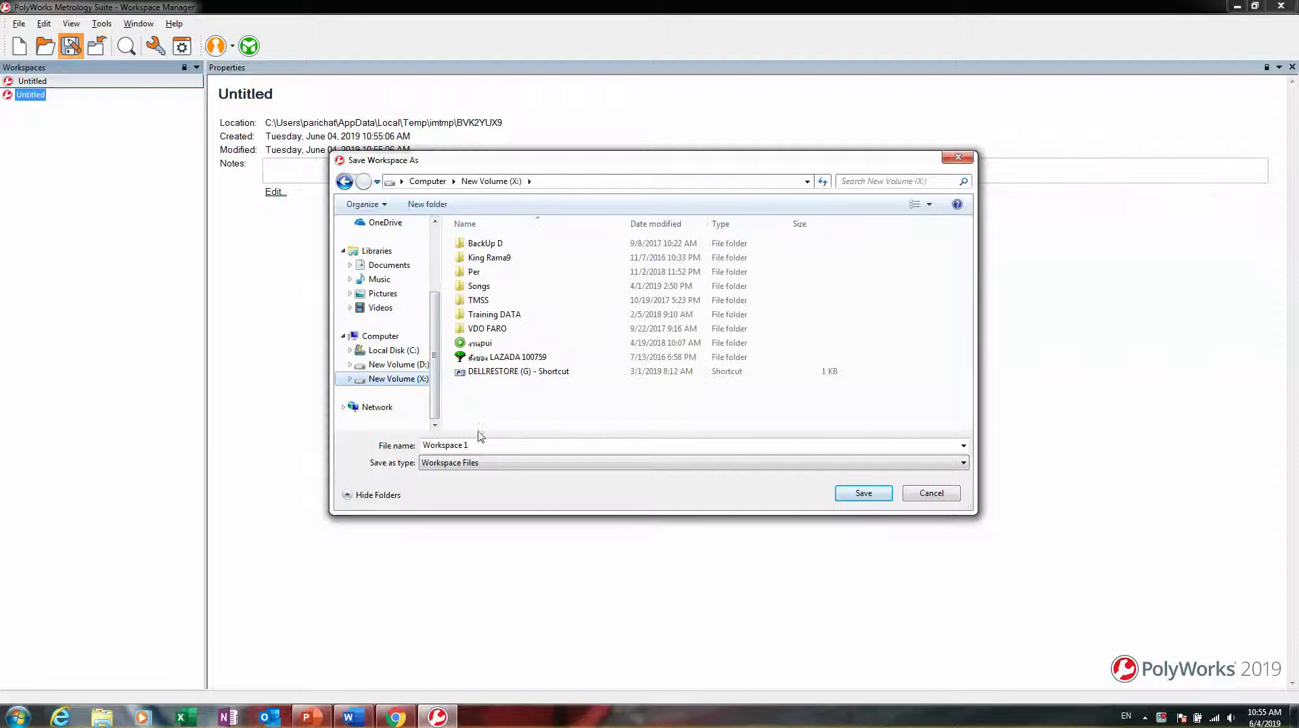
click(479, 444)
text(Creaf)
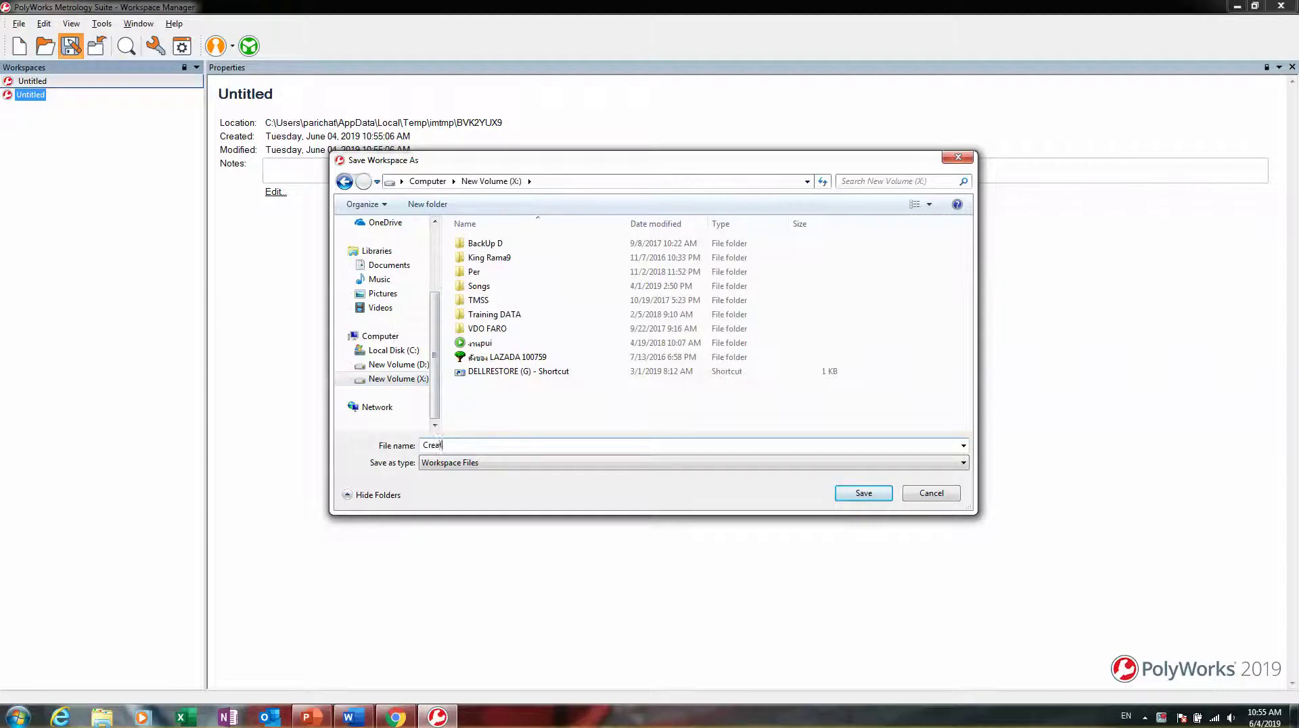
text(orm)
click(863, 495)
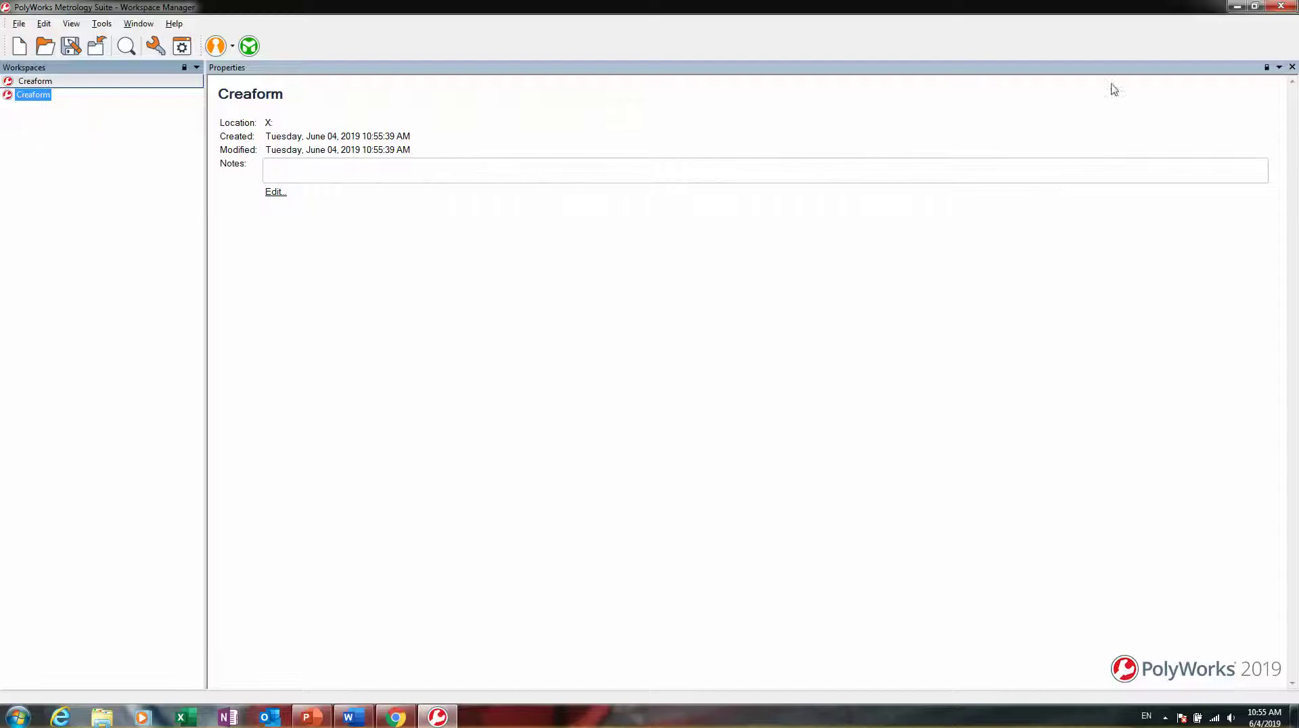
Close the Workspace Manager and select the Creaform workspace file and Creaform_Files folder on New Volume (X:) in Windows Explorer.
click(1281, 7)
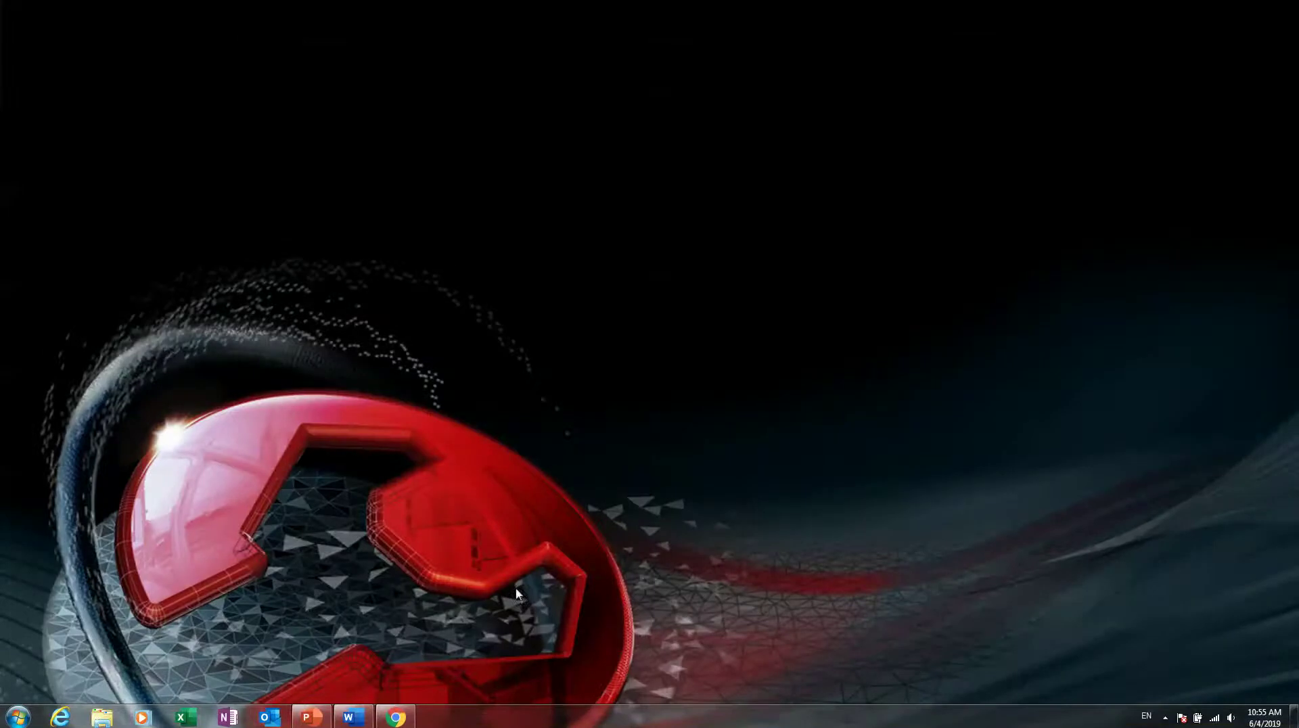
click(101, 718)
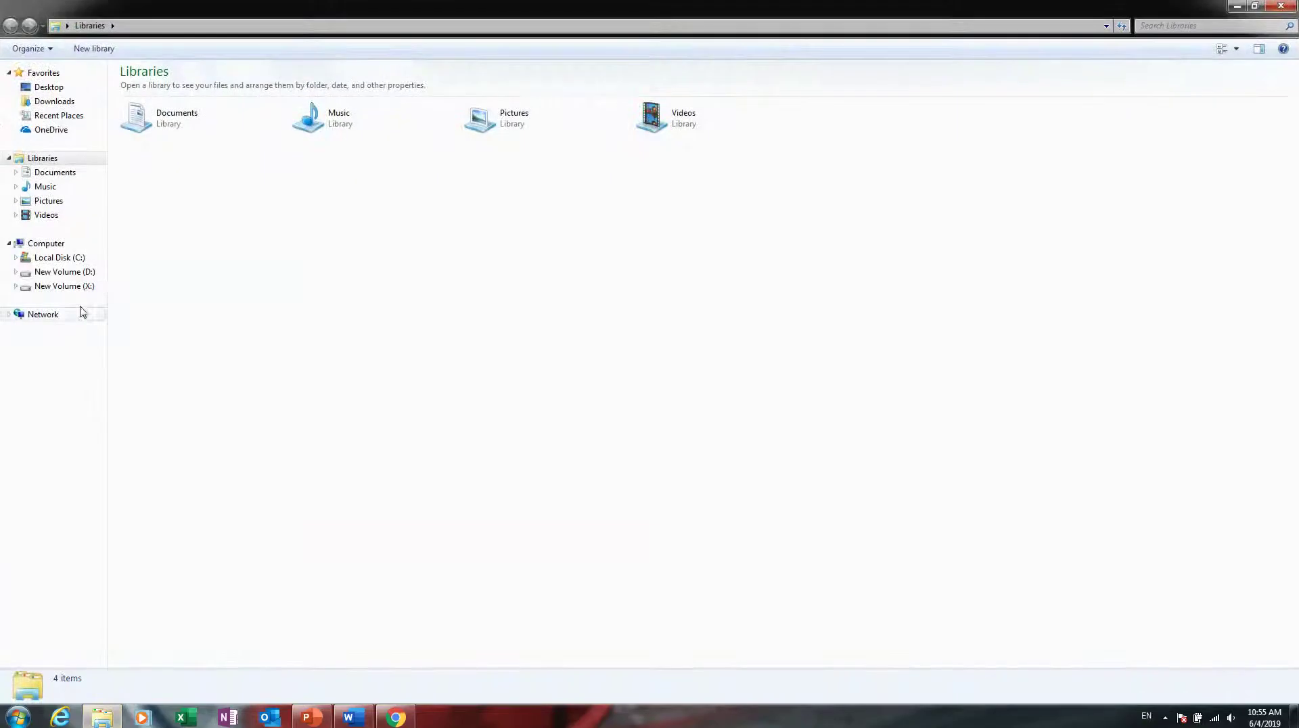
click(73, 286)
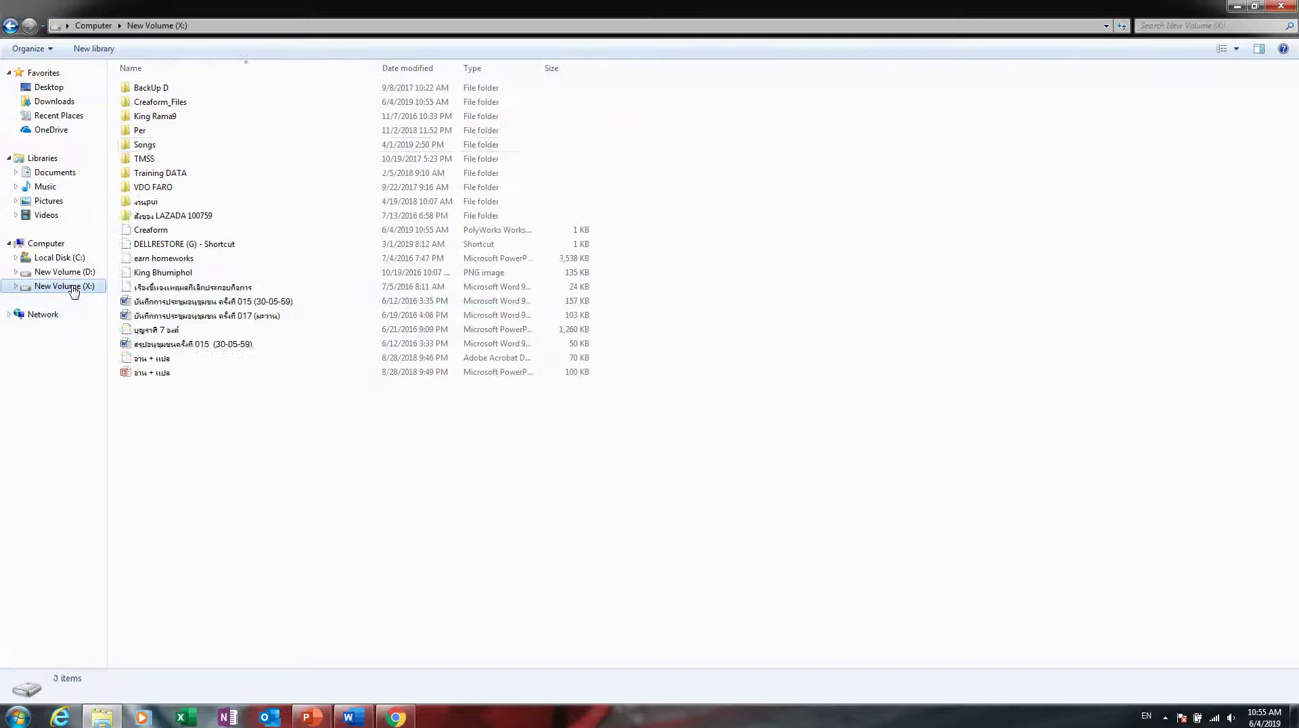
click(178, 104)
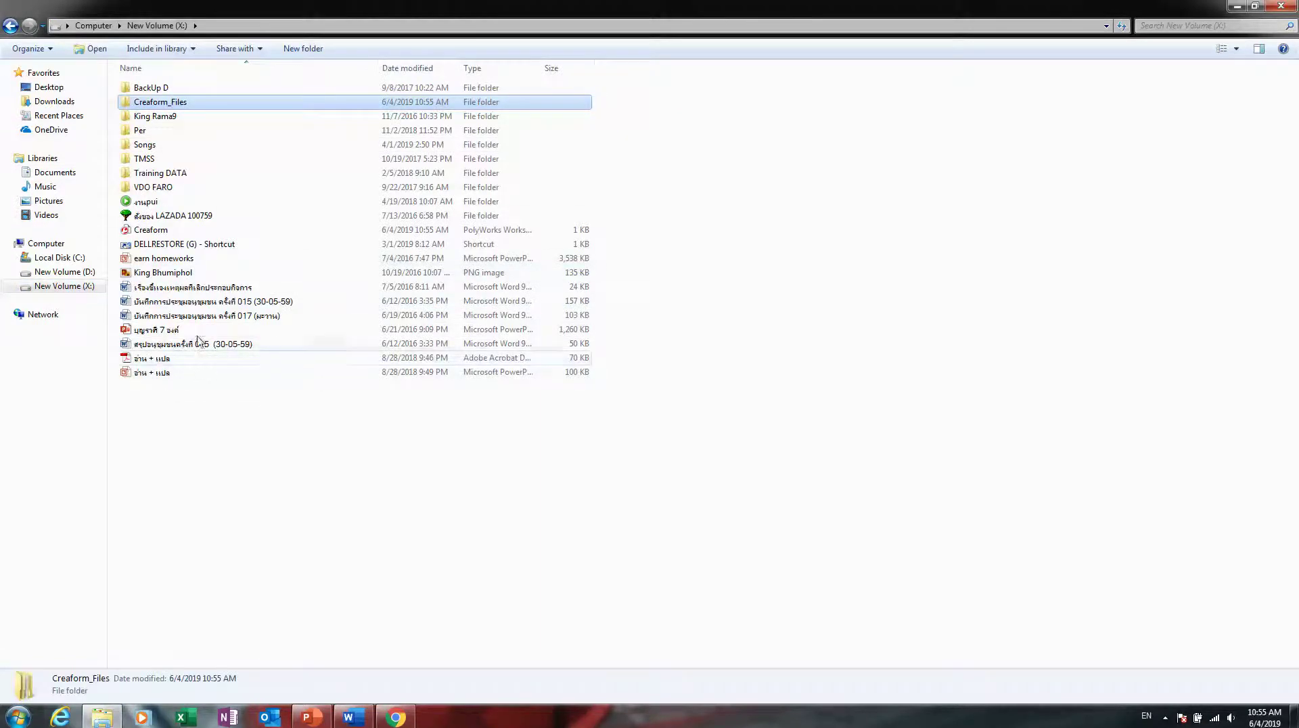
click(151, 230)
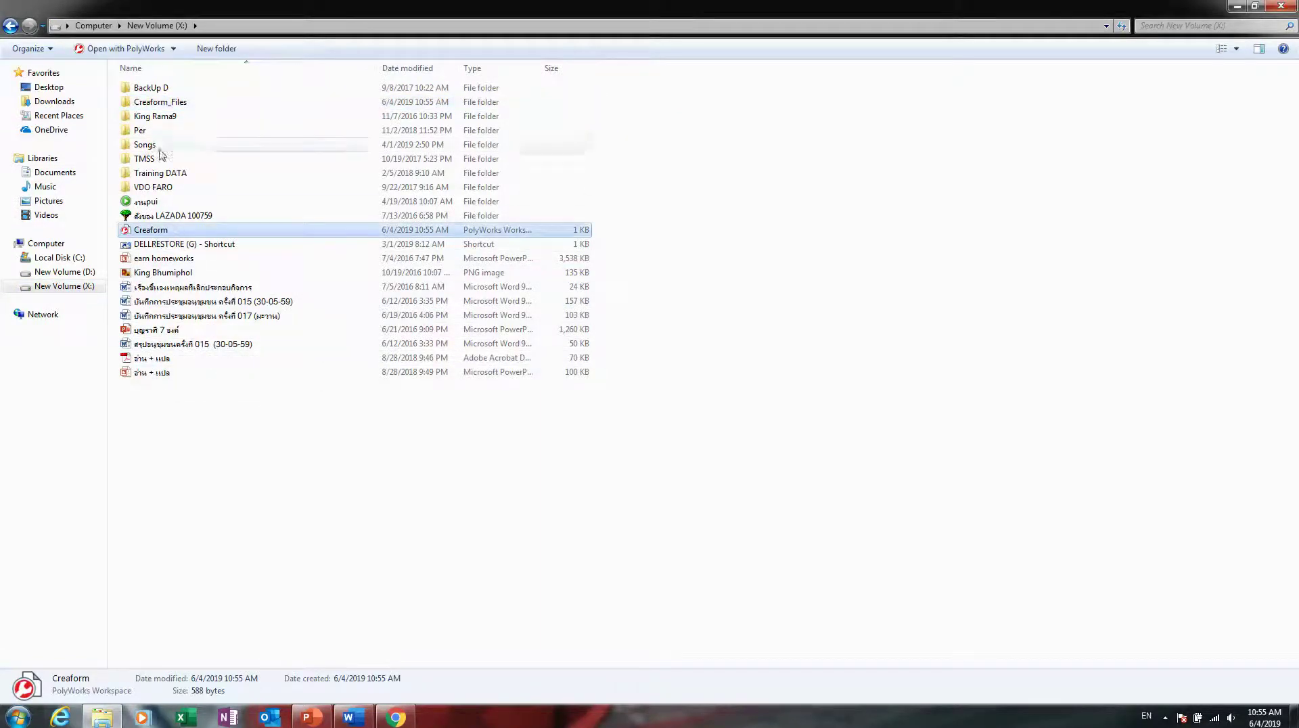
ctrl+click(215, 105)
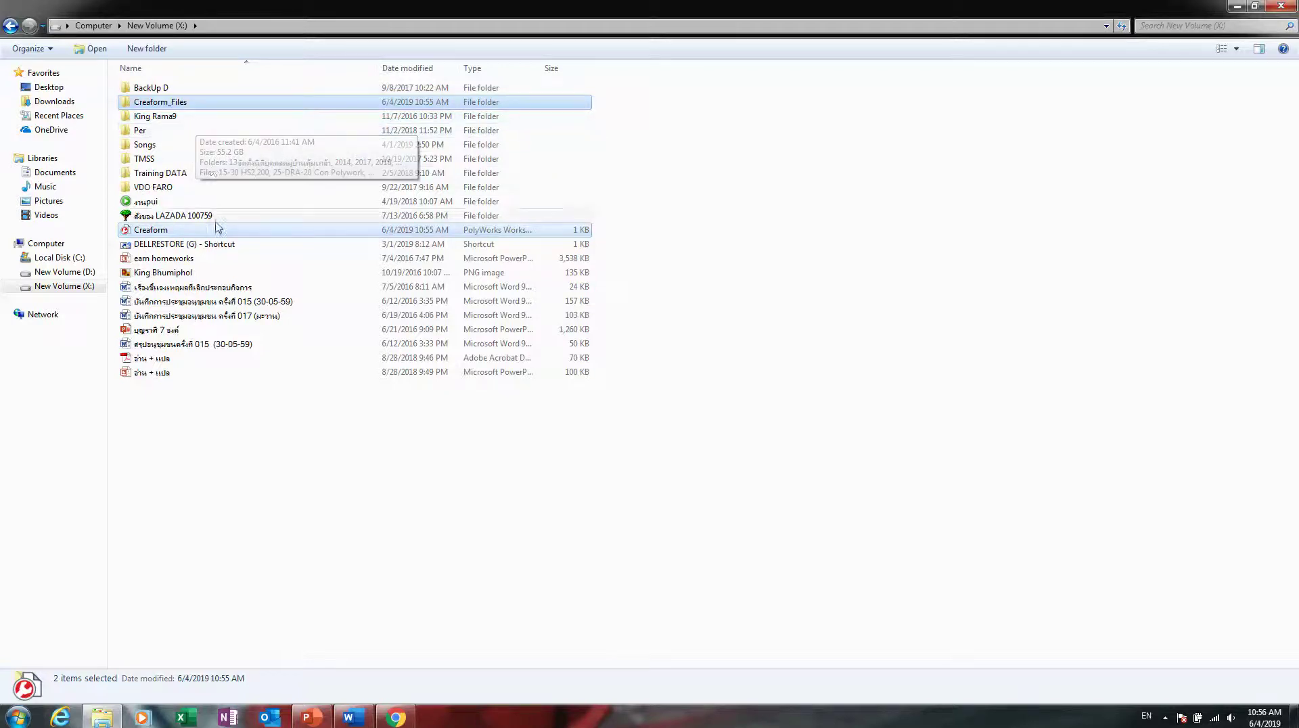
Move the Creaform_Files folder from New Volume (X:) to the desktop.
right_click(180, 237)
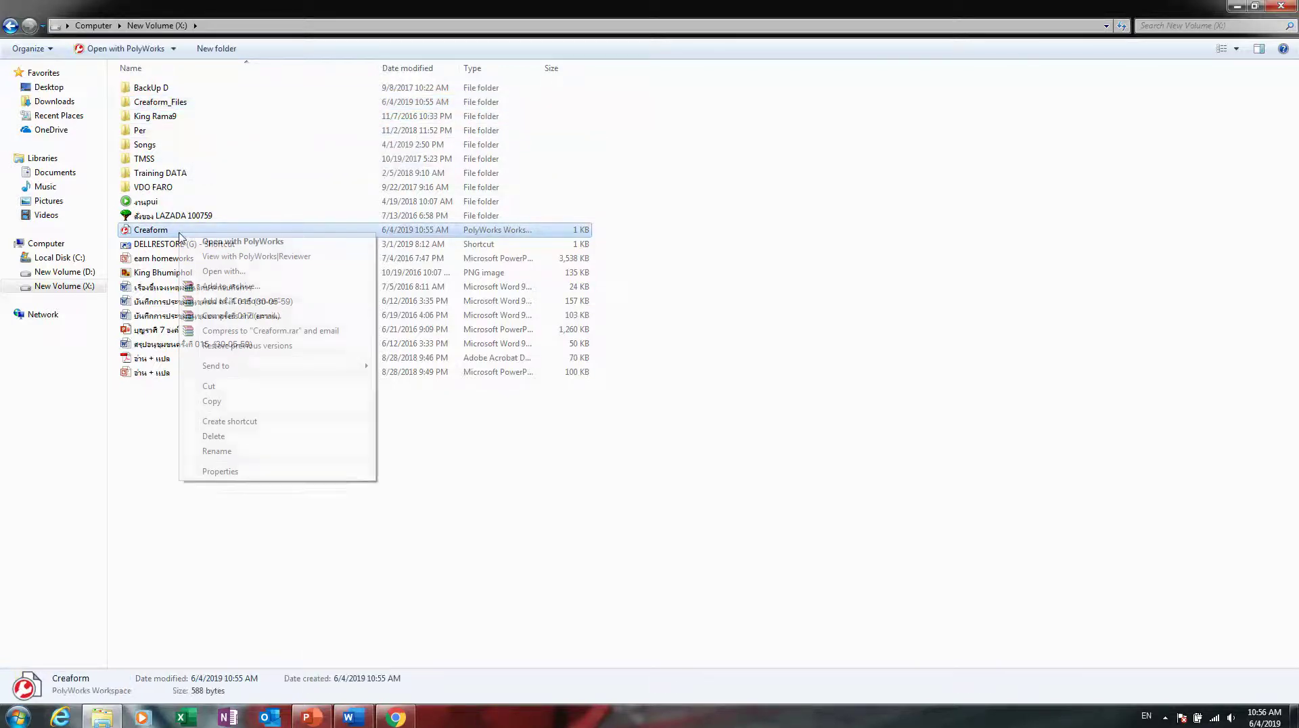
click(180, 107)
right_click(180, 107)
click(245, 296)
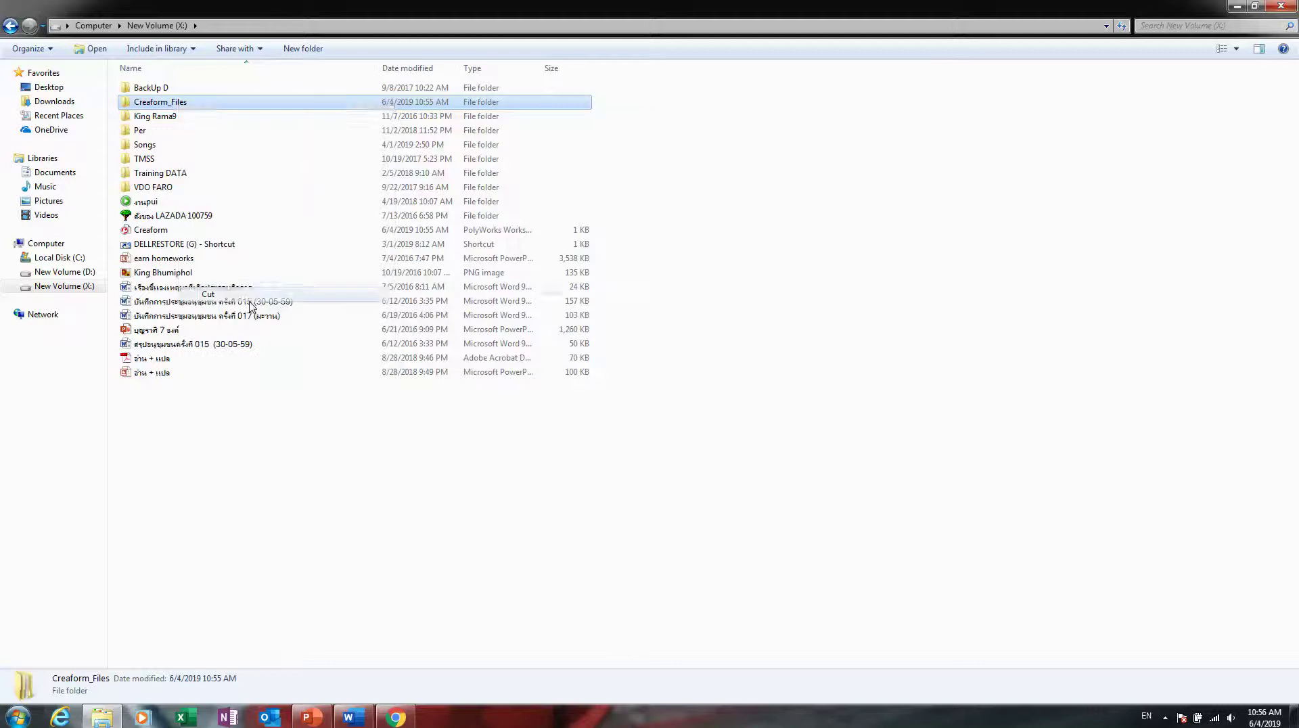
key(super+d)
right_click(655, 319)
click(697, 377)
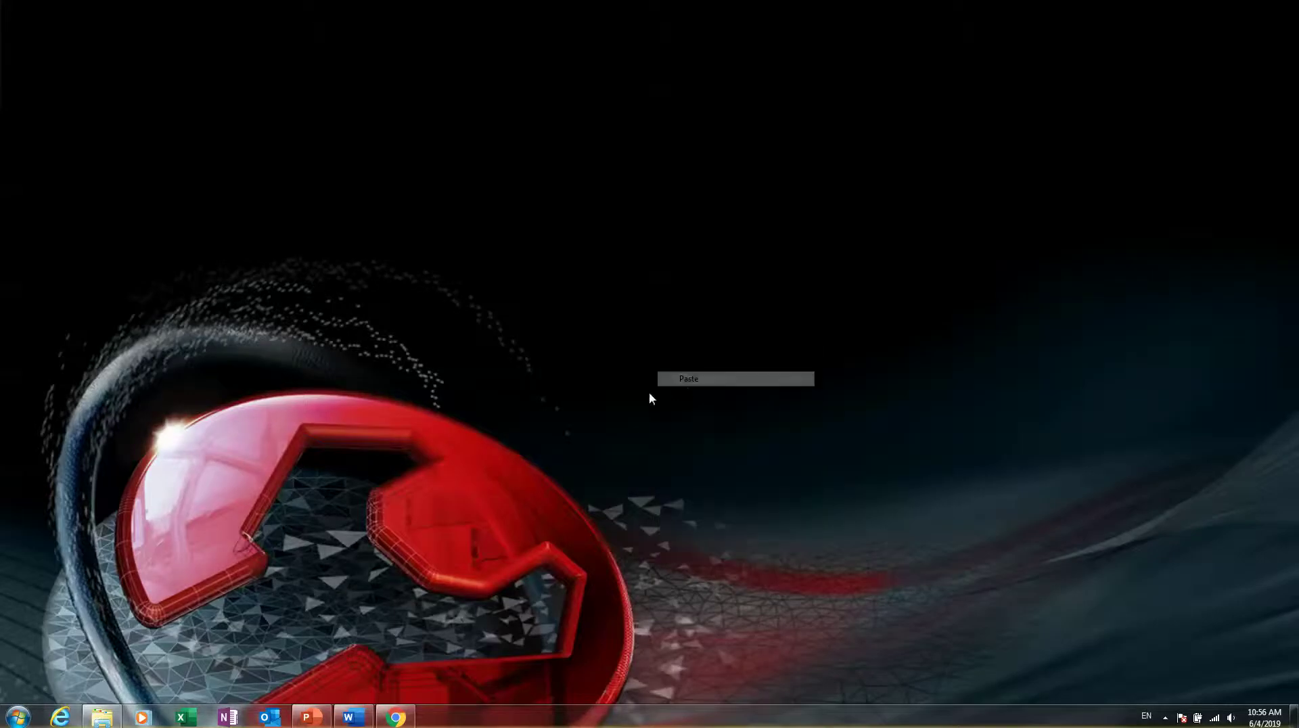
Try to open the Creaform workspace file from New Volume (X:) without its companion folder beside it.
click(96, 719)
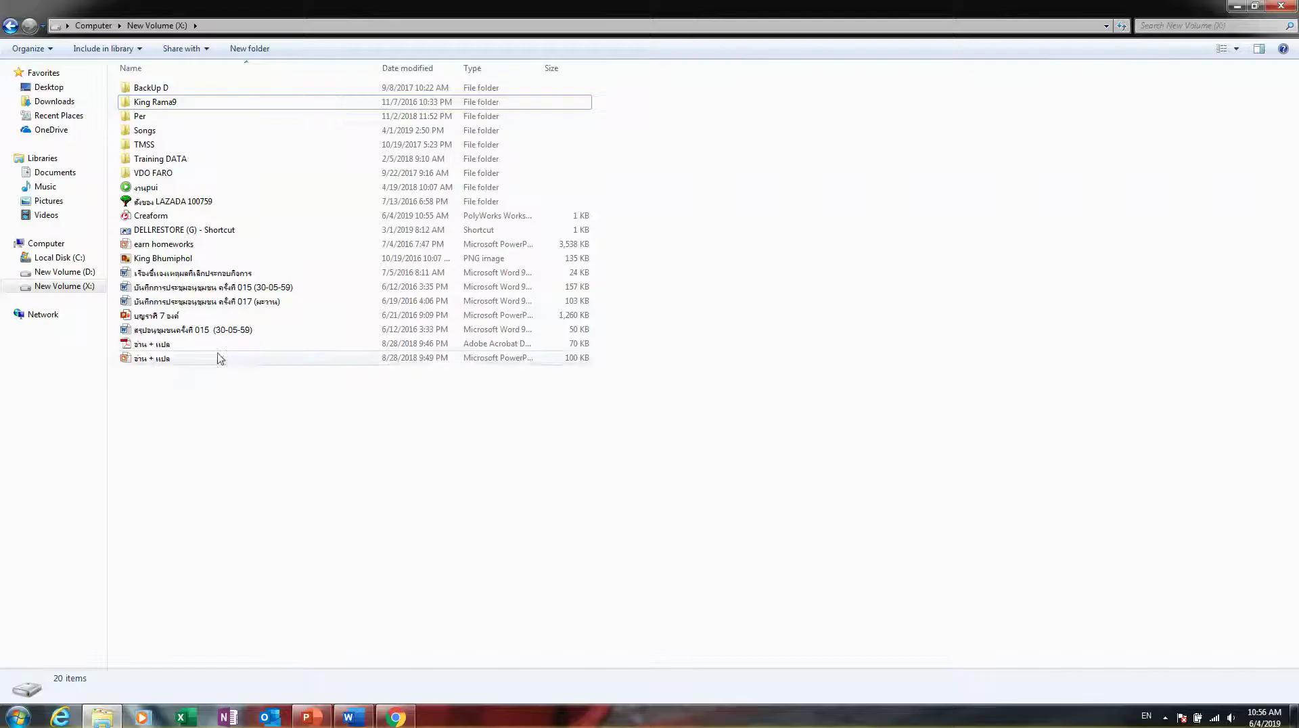
double_click(172, 217)
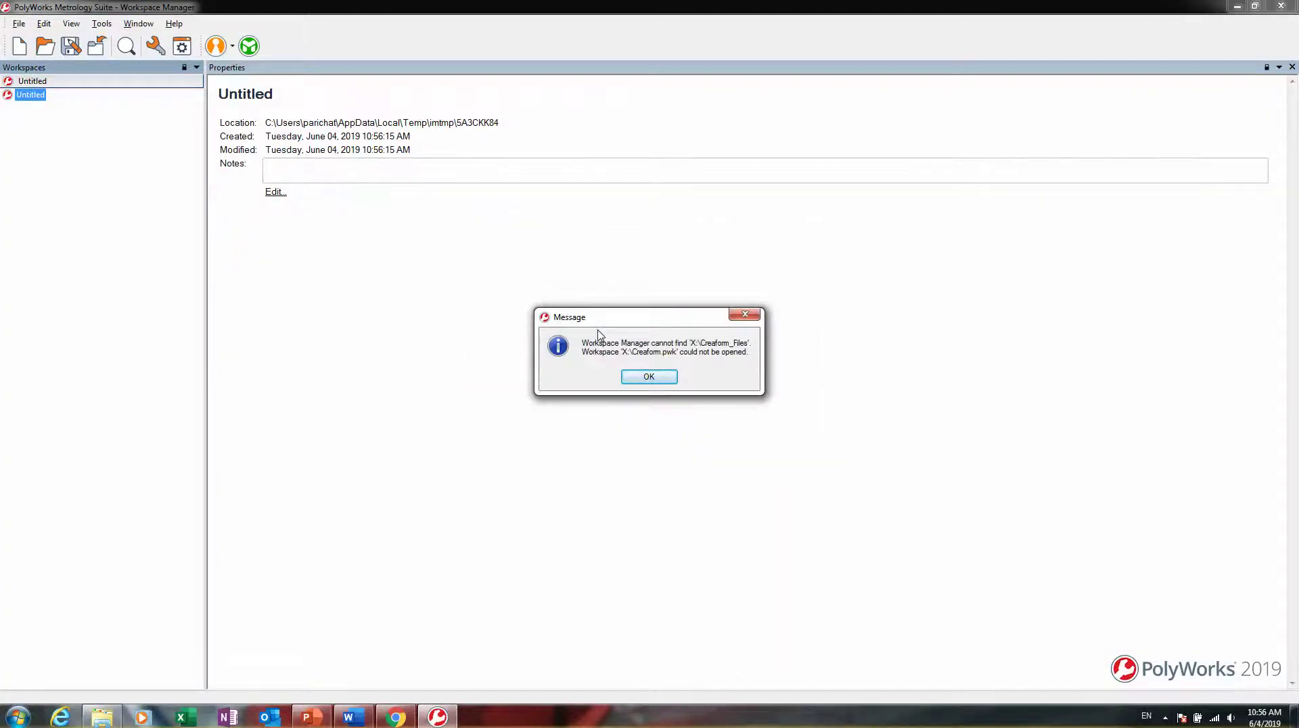
click(647, 377)
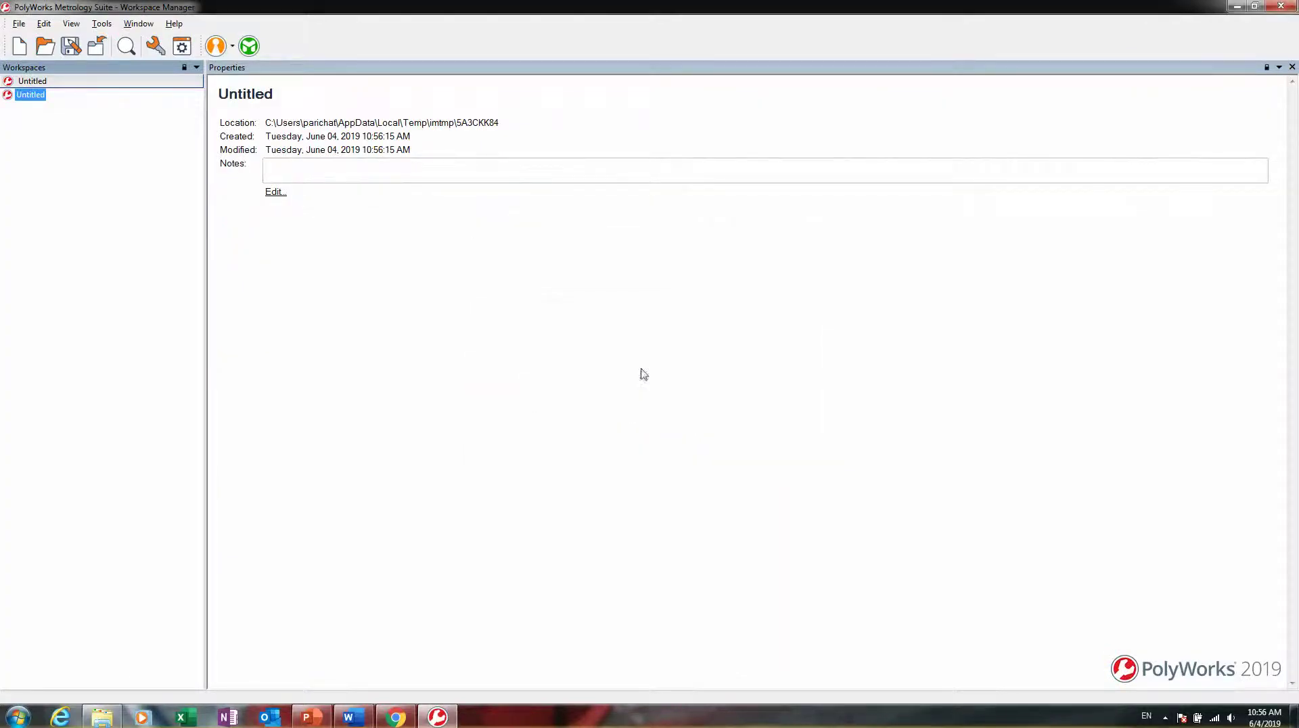
Move the Creaform workspace file from New Volume (X:) to the desktop.
click(101, 716)
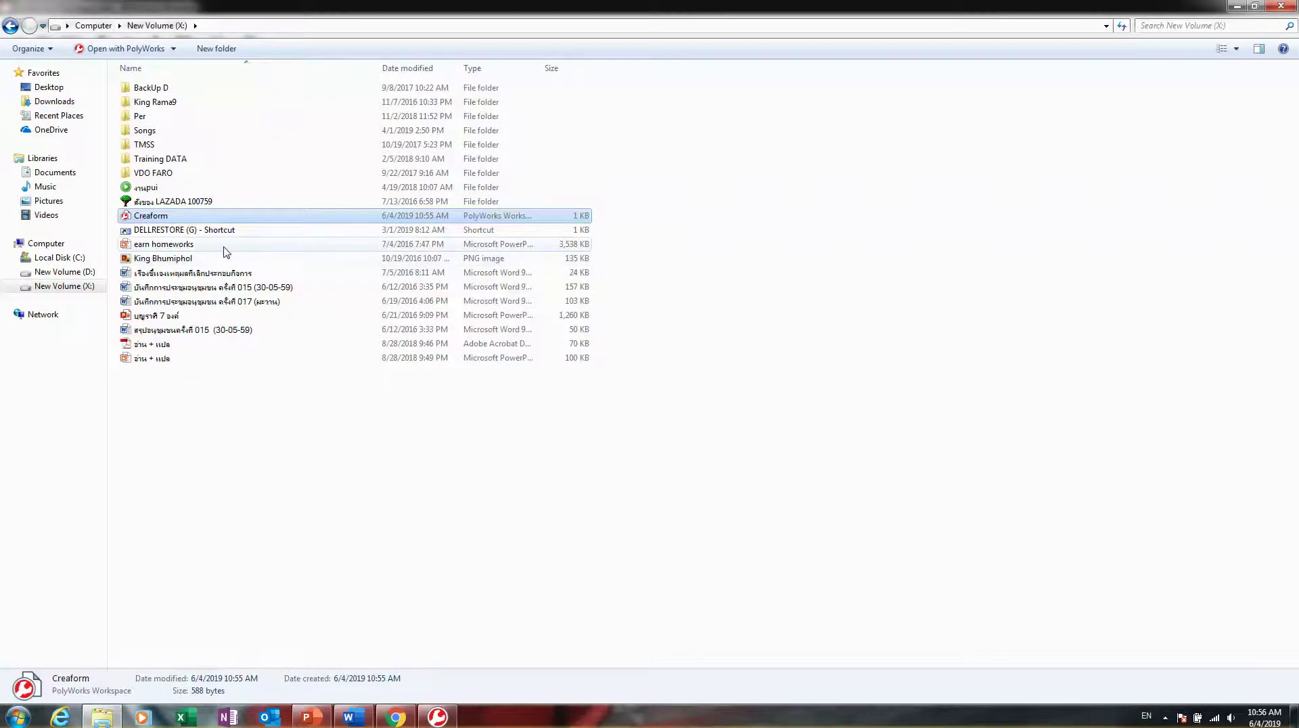
right_click(202, 217)
click(265, 373)
click(1293, 716)
right_click(780, 399)
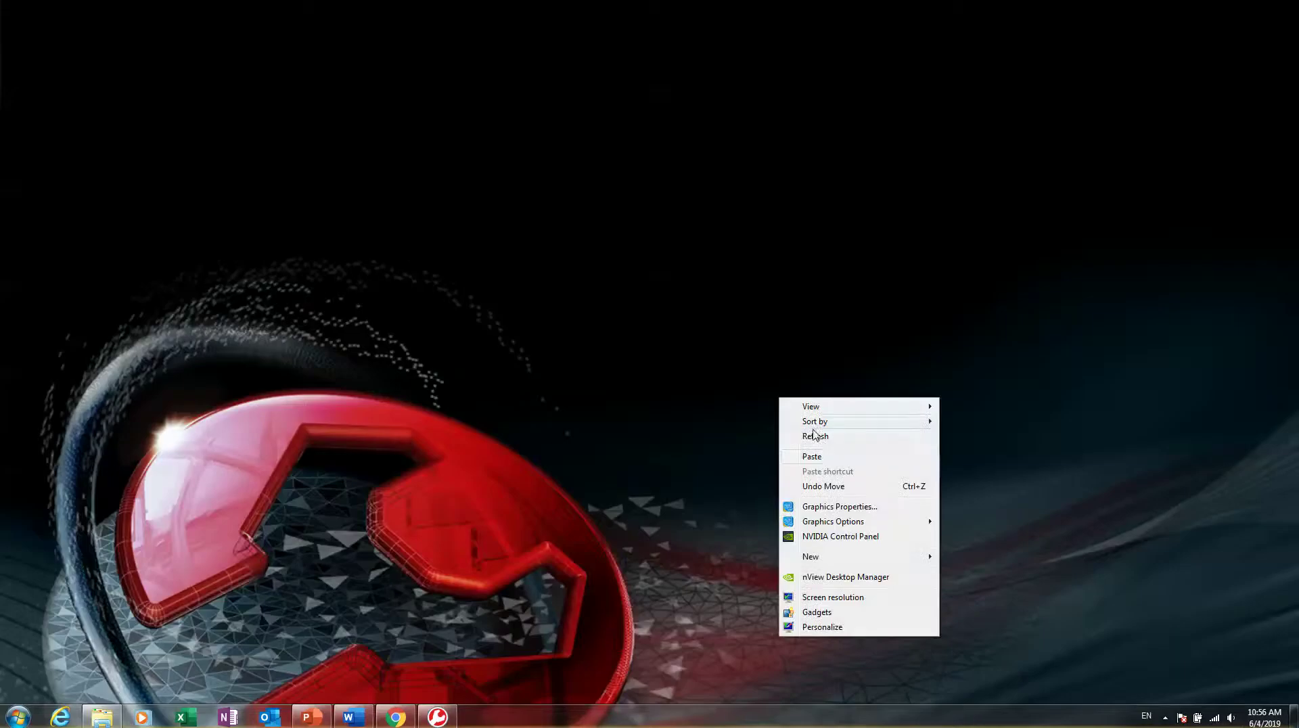
click(812, 456)
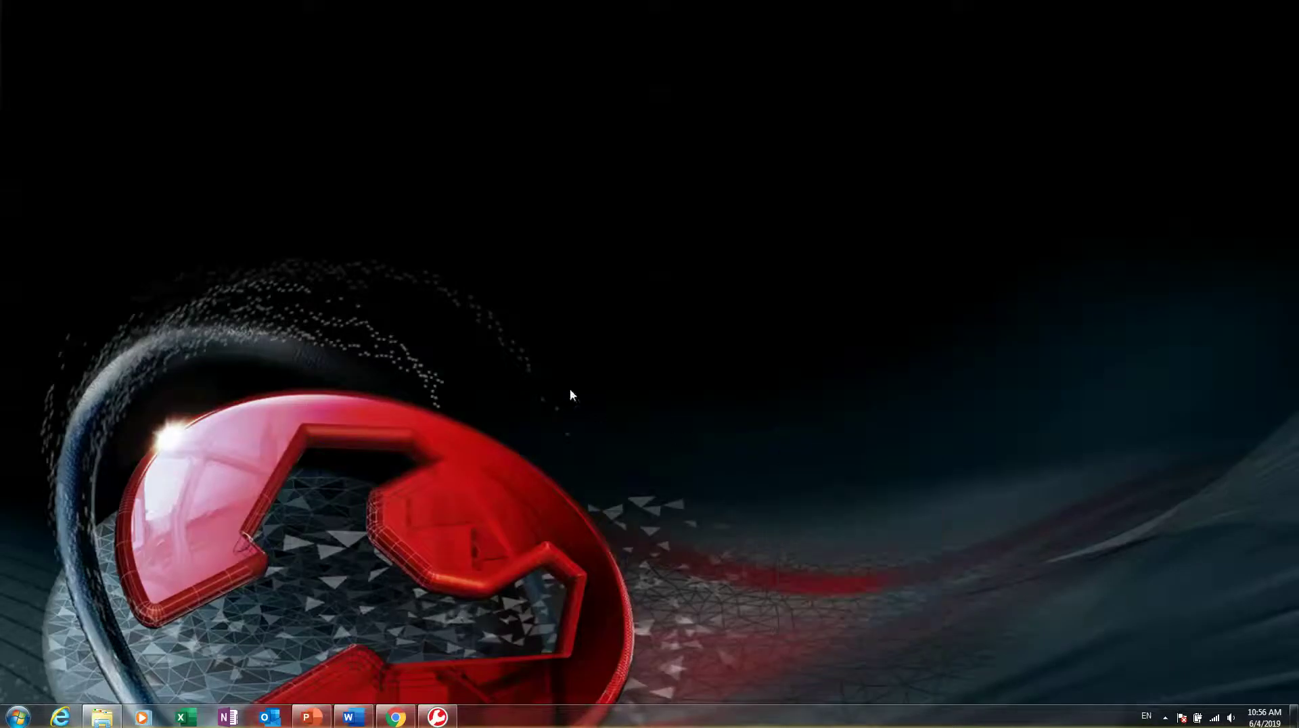
Find the Creaform workspace file in the Desktop folder and open it in PolyWorks.
click(102, 716)
click(76, 95)
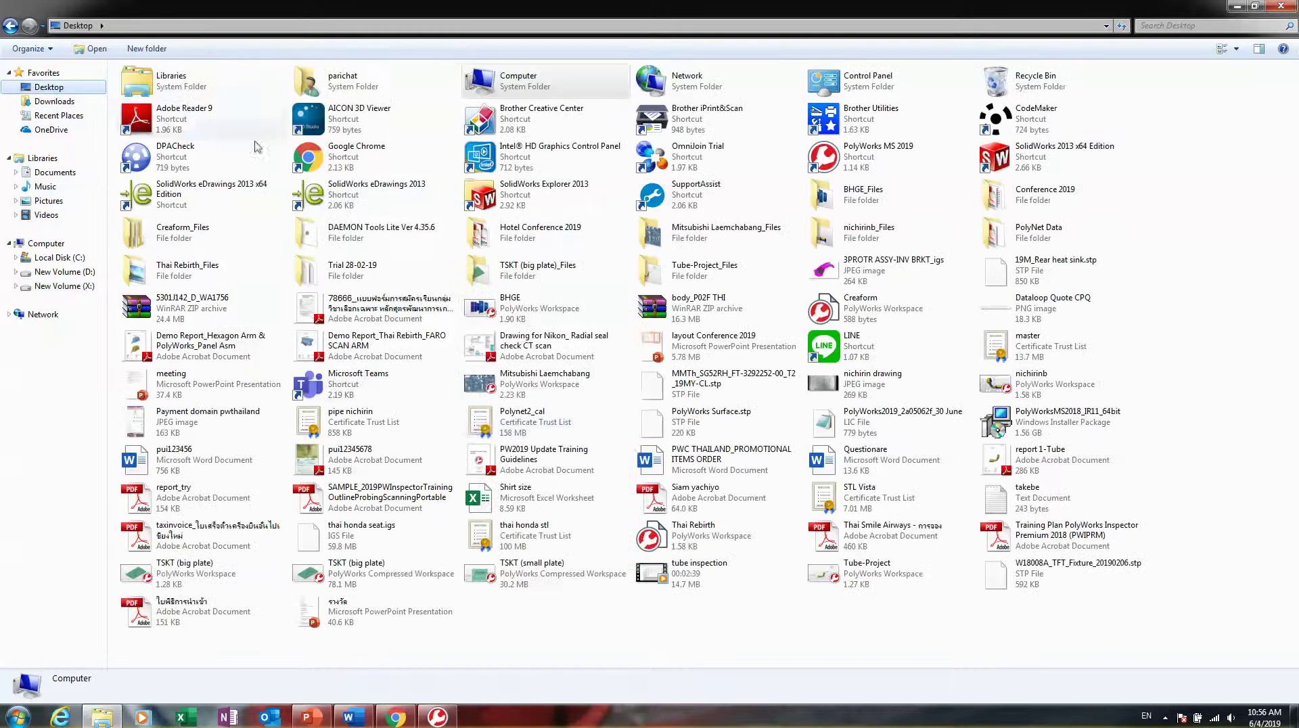
click(660, 546)
key(c)
key(c)
key(c)
key(c)
key(c)
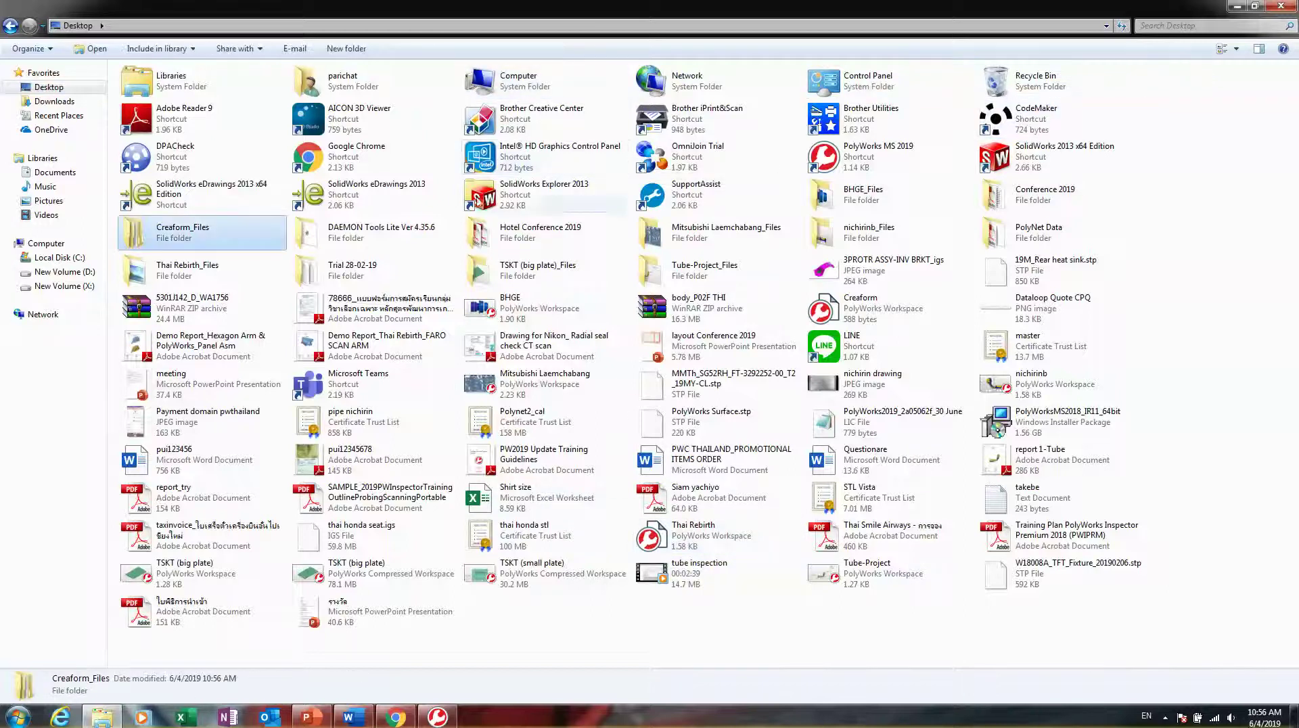
key(c)
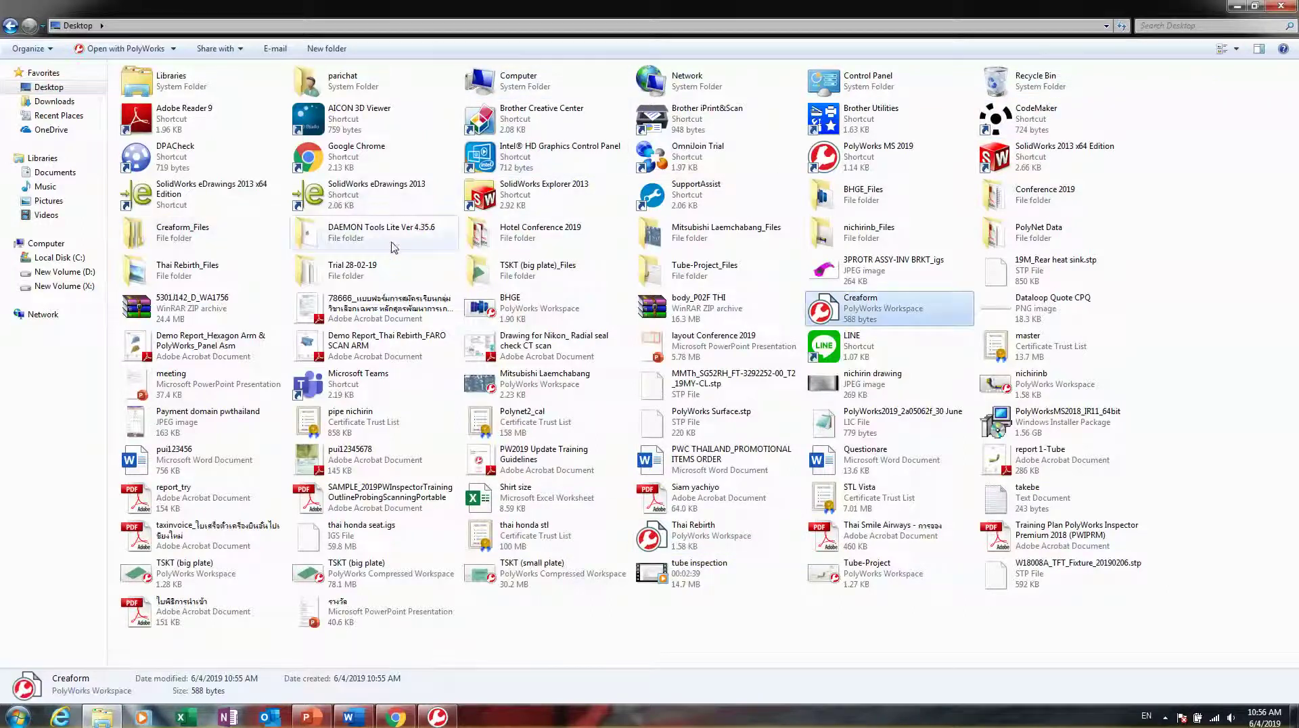
double_click(867, 310)
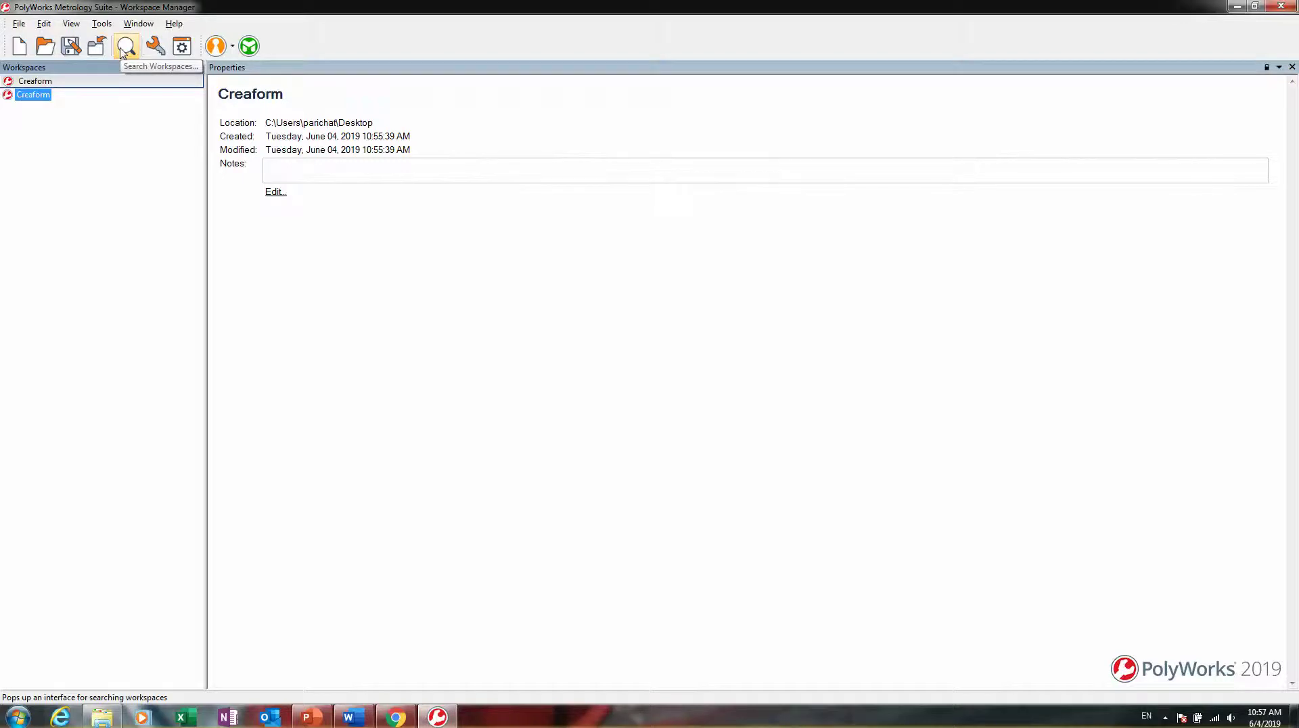
Examine the dongle ID, node-locked keys and floating-key server information in the License Manager, and close it.
click(156, 48)
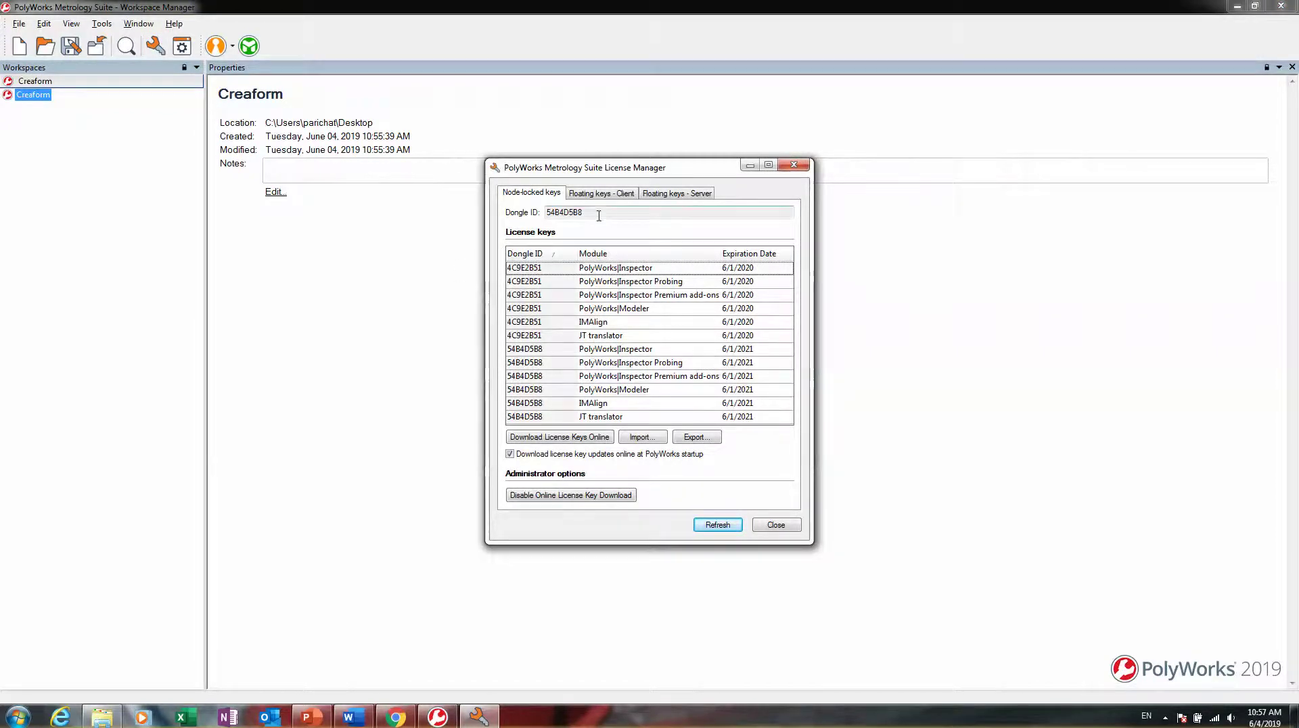
double_click(567, 212)
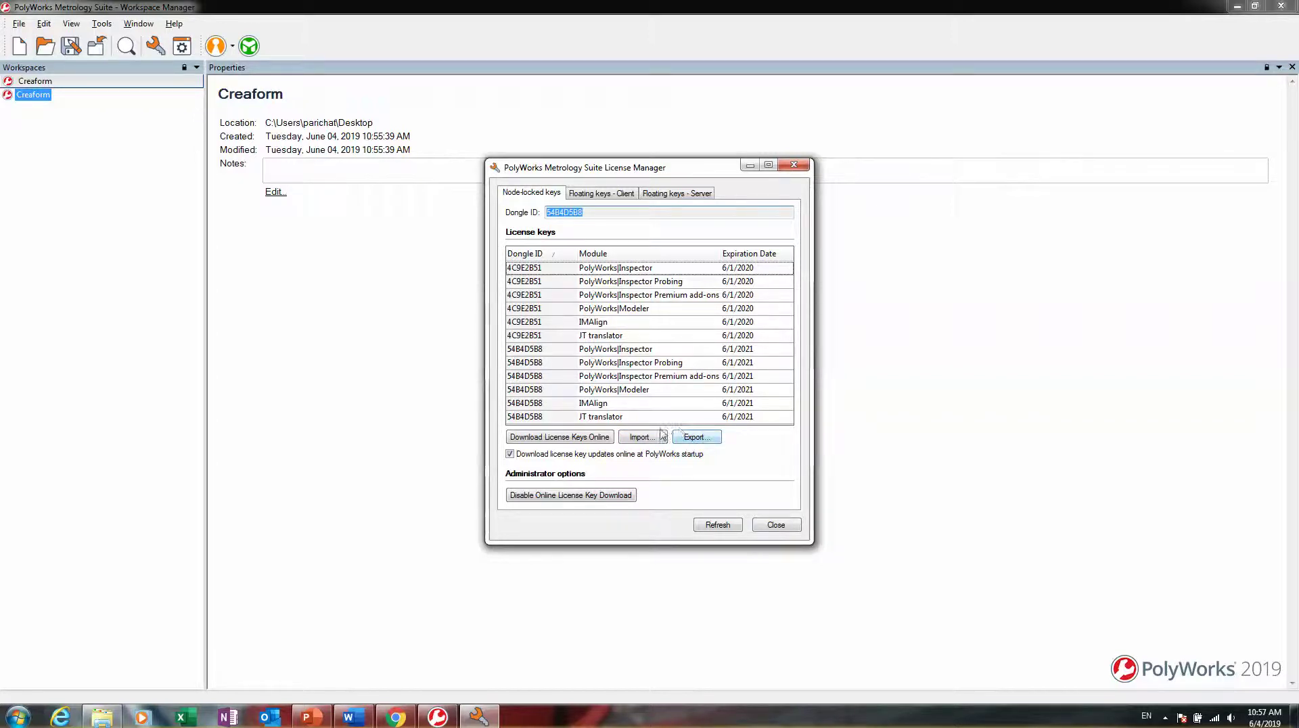
drag(654, 170, 642, 163)
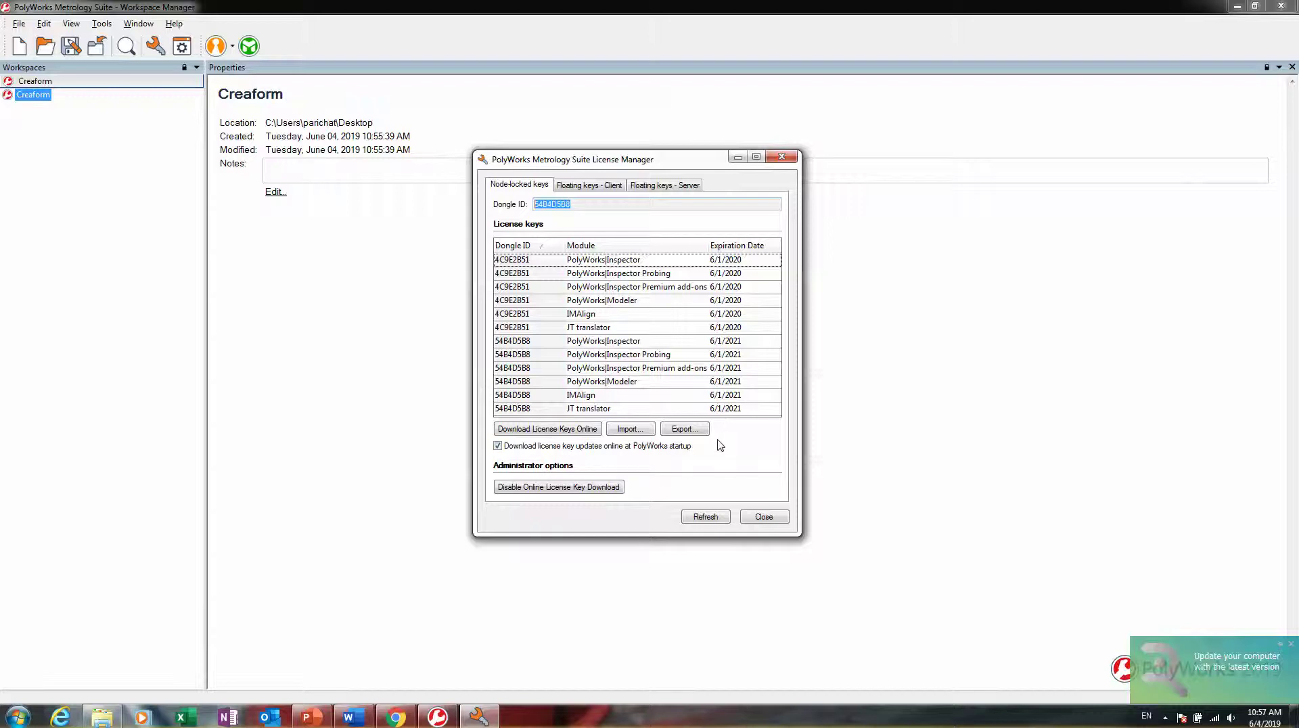
click(660, 186)
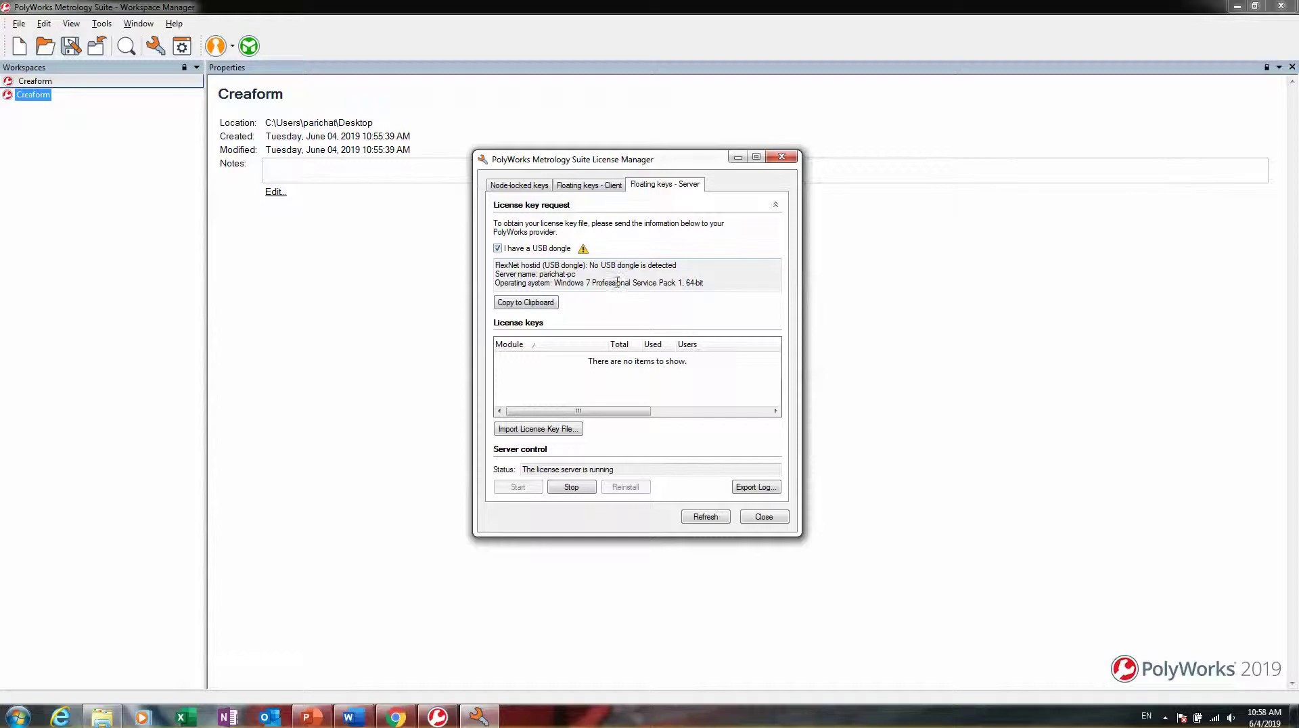
drag(576, 275, 540, 266)
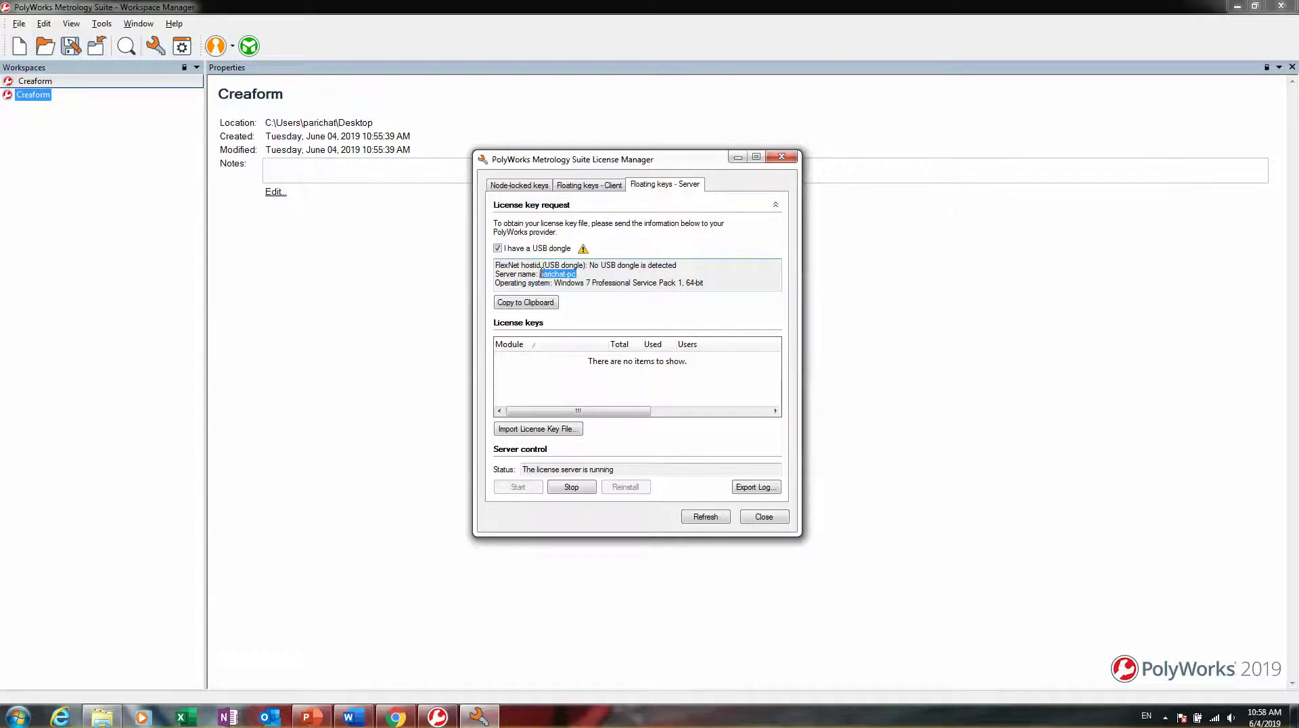
click(534, 189)
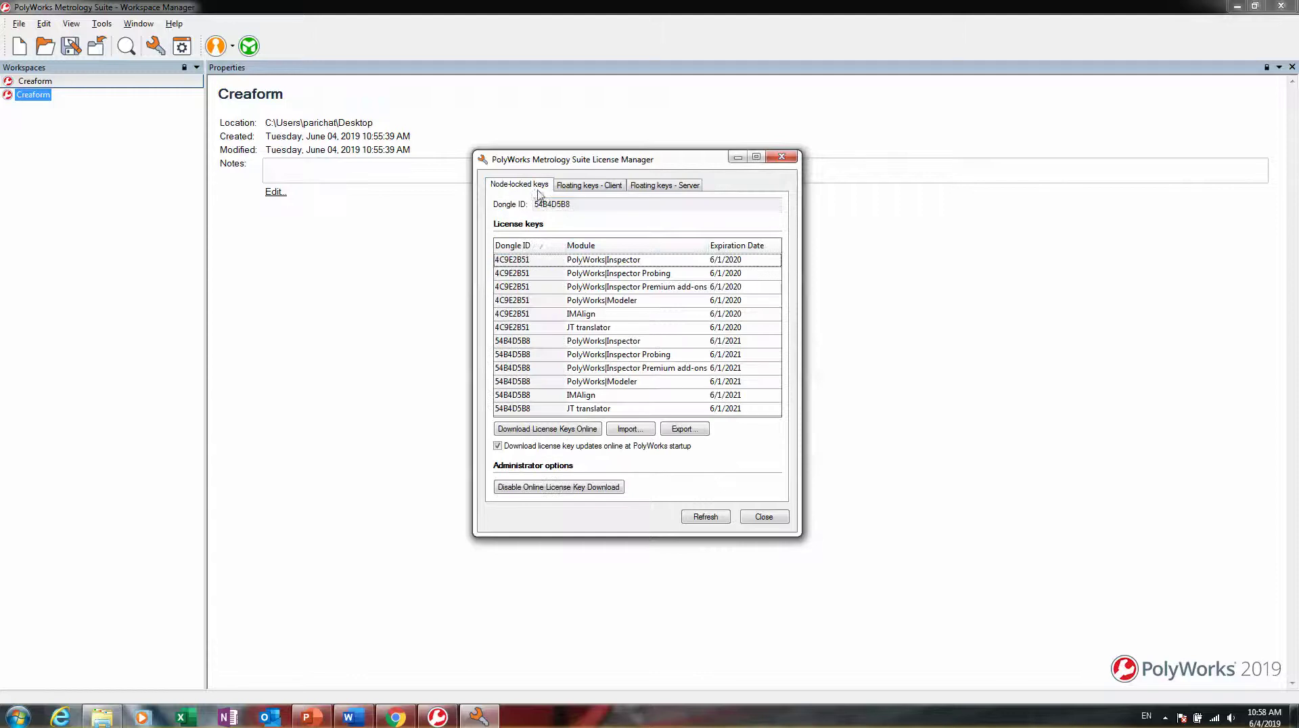
click(764, 516)
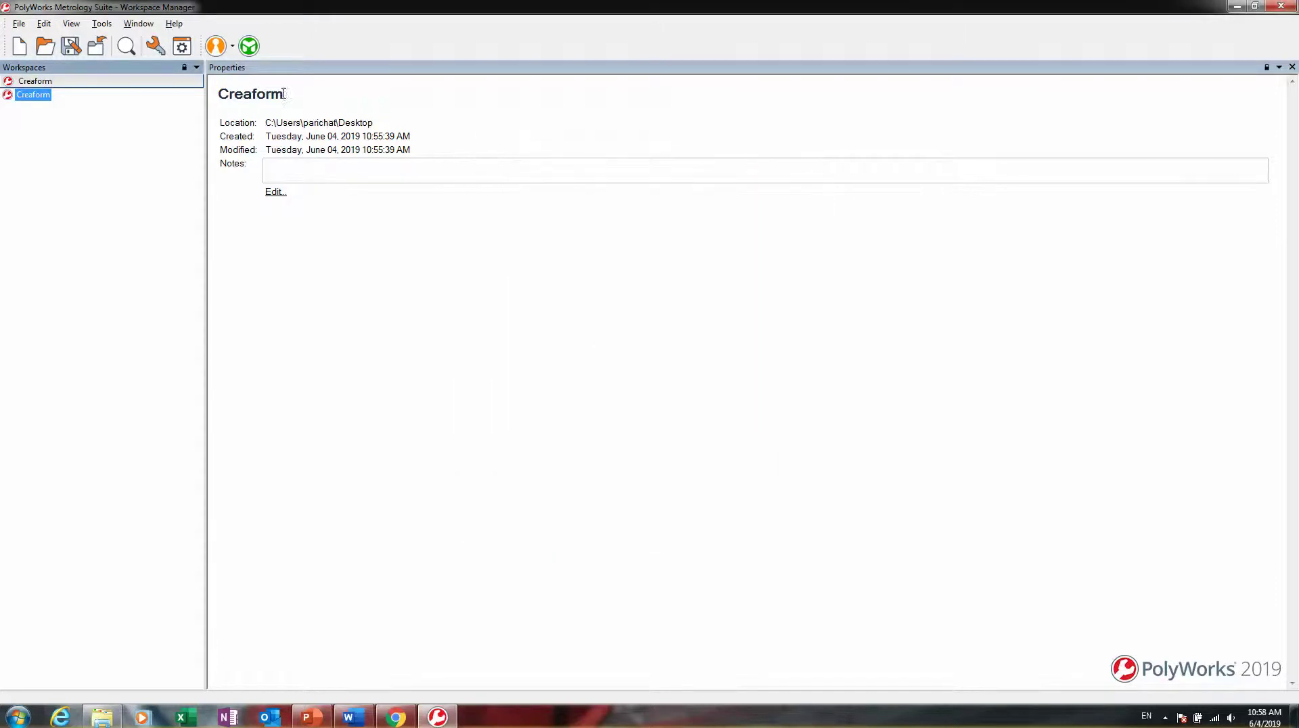
Review the available start modes for PolyWorks|Inspector and the PolyWorks|Modeler launch option.
click(231, 53)
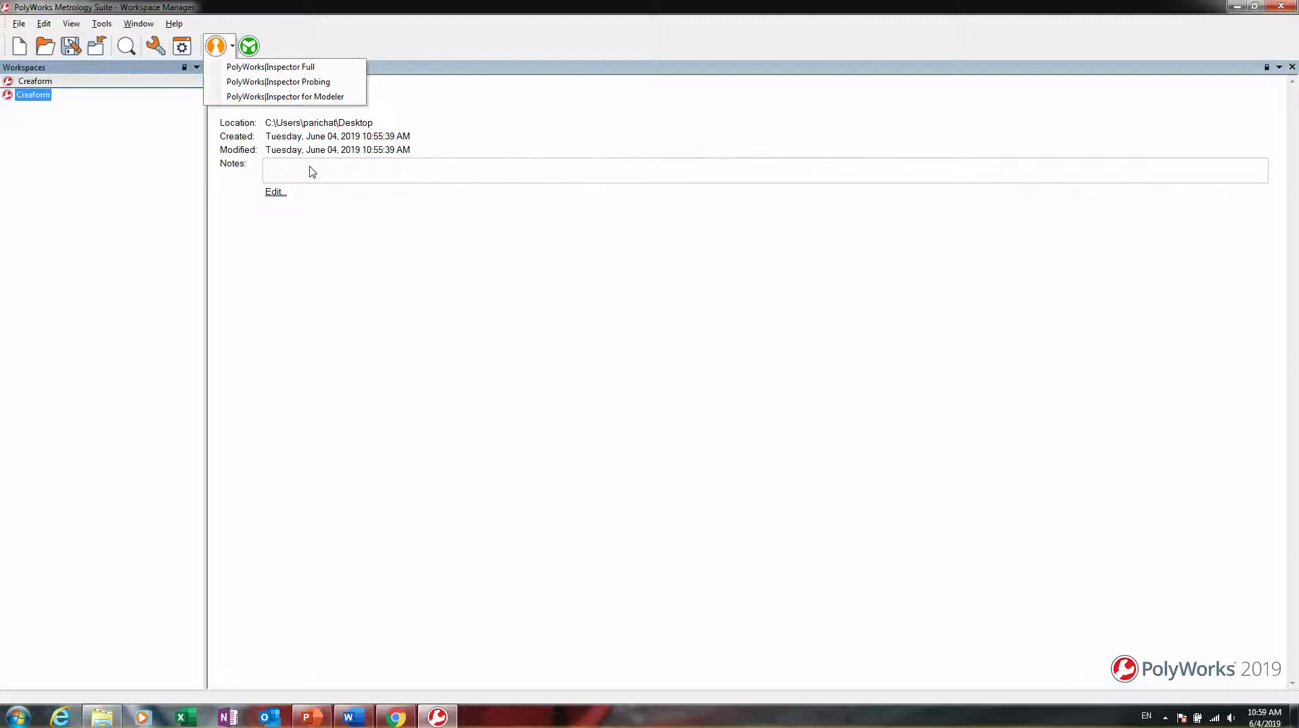
click(248, 47)
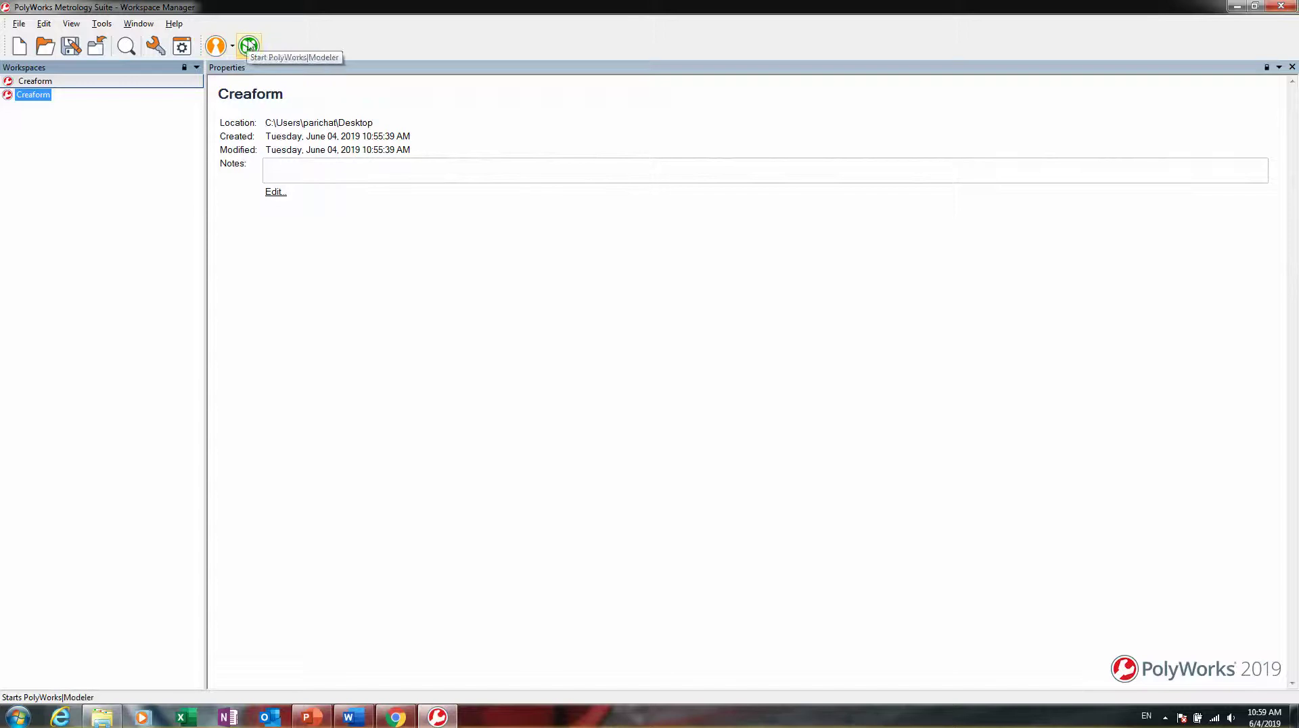
click(231, 46)
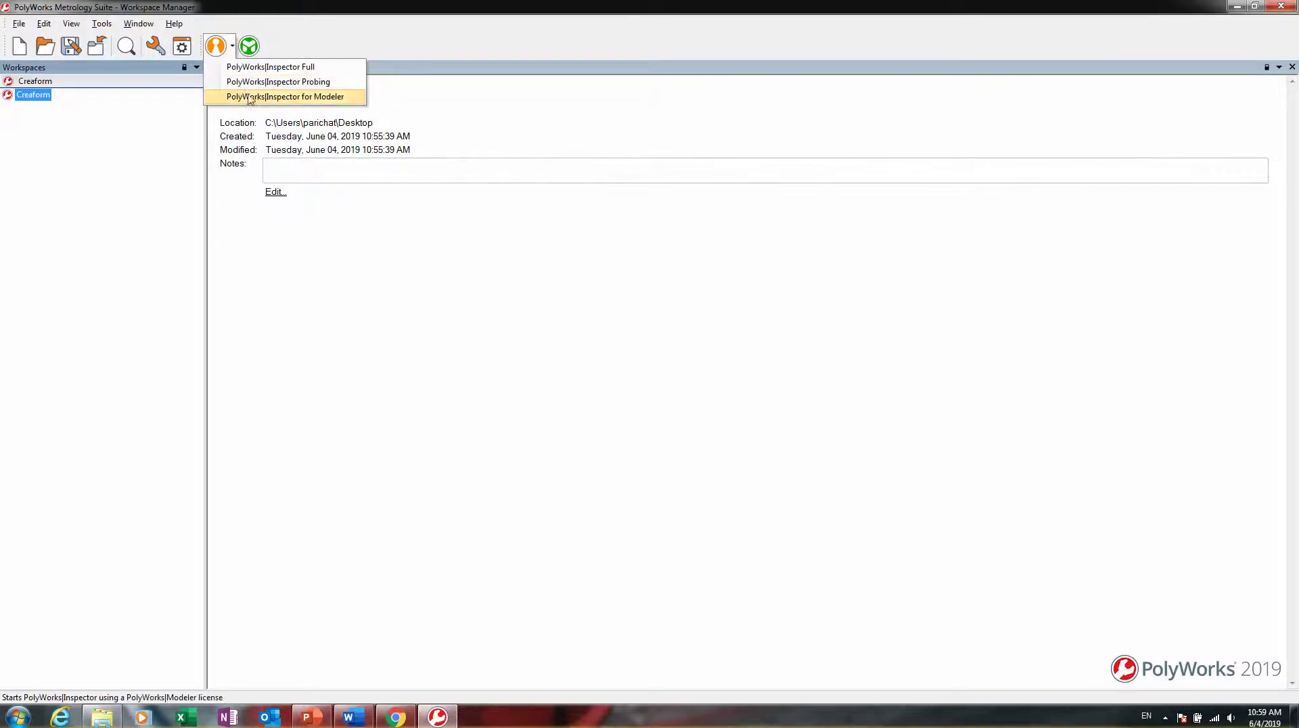
click(249, 46)
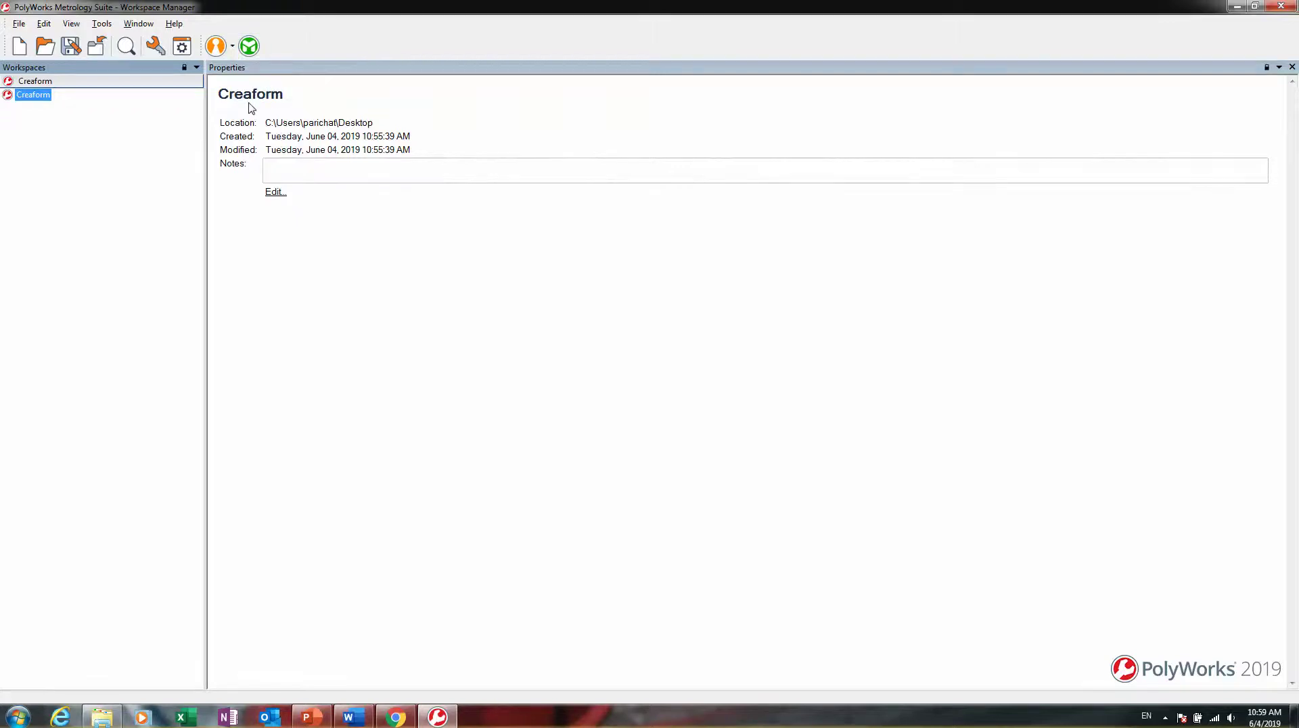
Start PolyWorks|Inspector from the Creaform workspace.
click(217, 49)
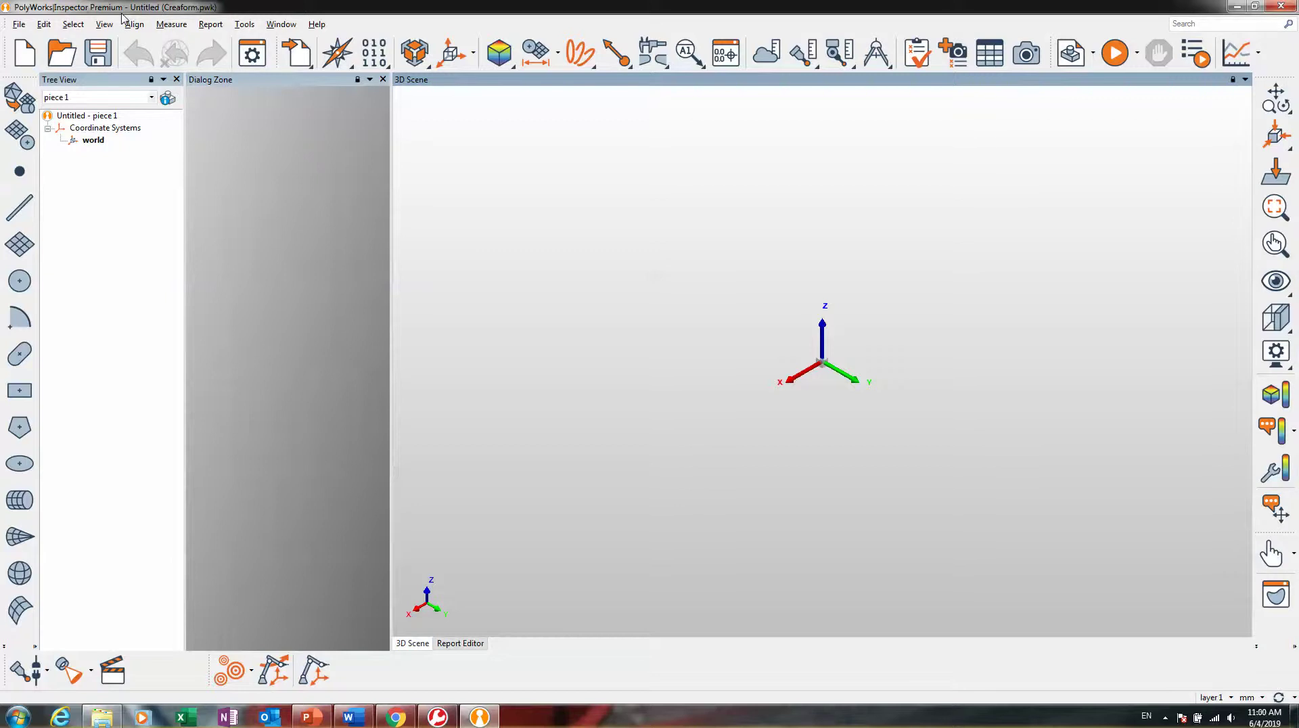
Try to save the Inspector project as testing on the Desktop, outside the workspace's files folder, and cancel the save.
click(99, 58)
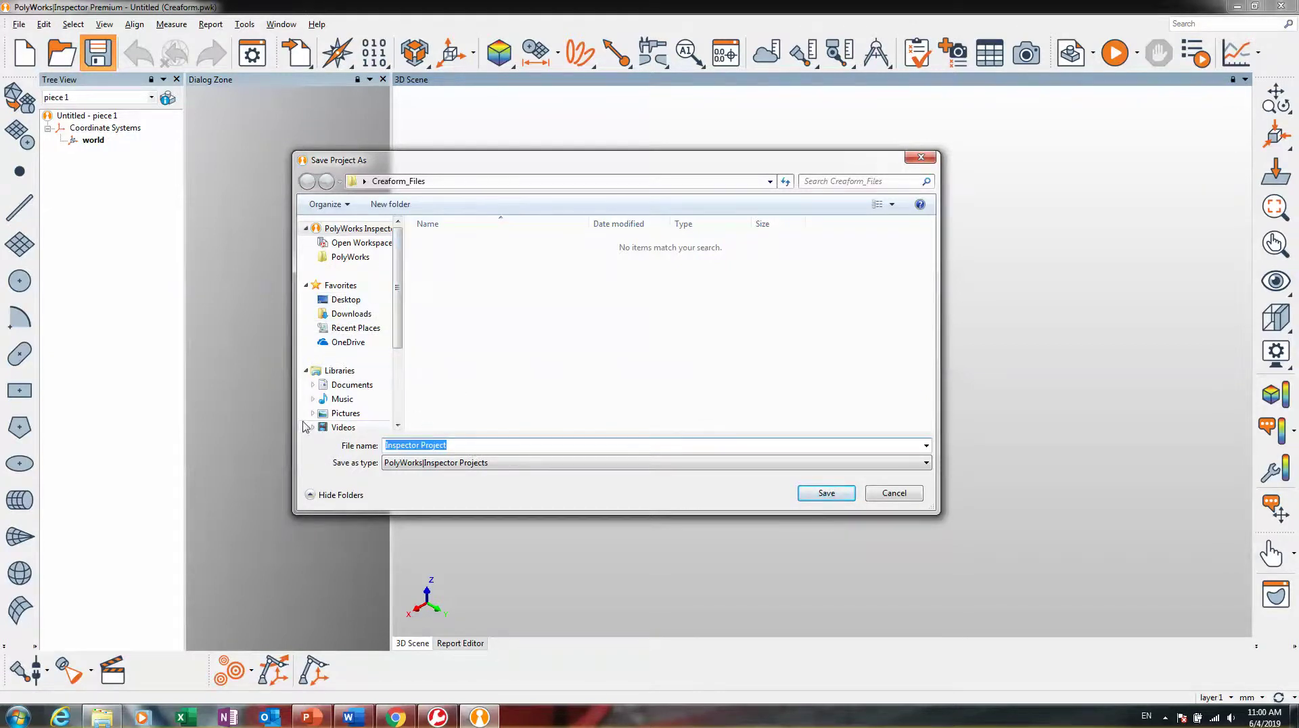
text(testing)
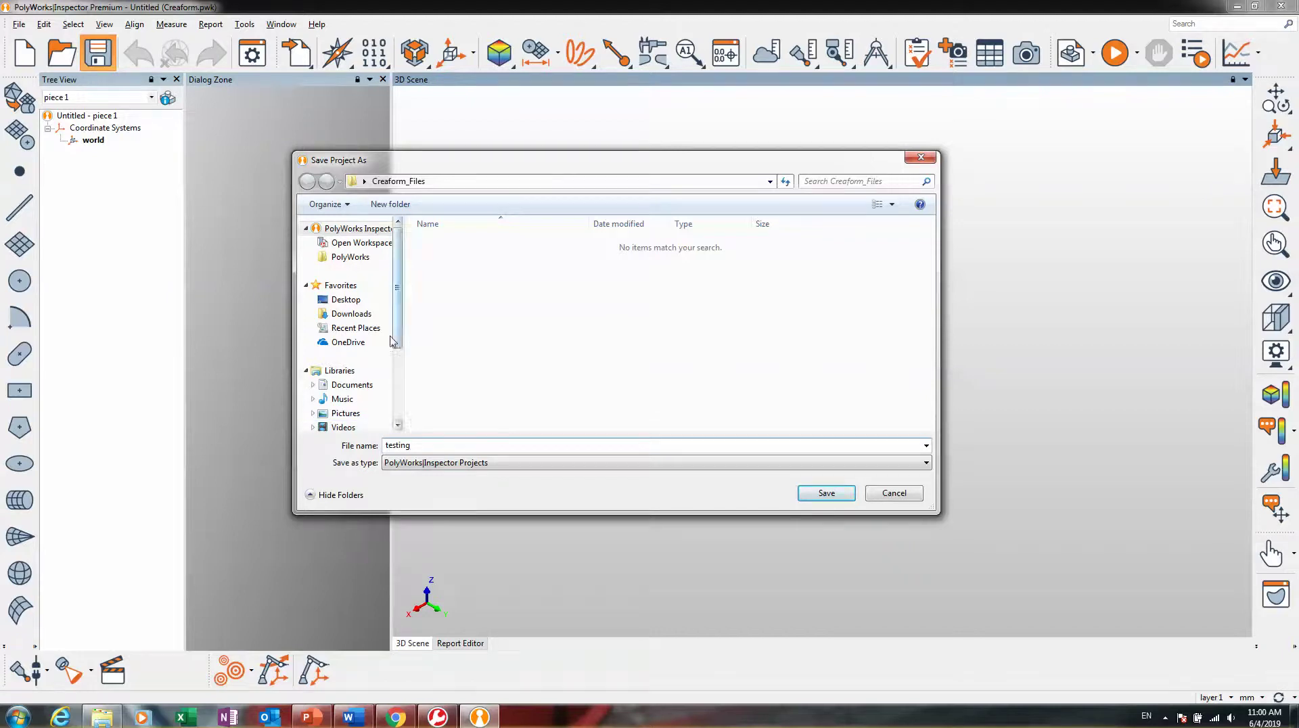
click(360, 304)
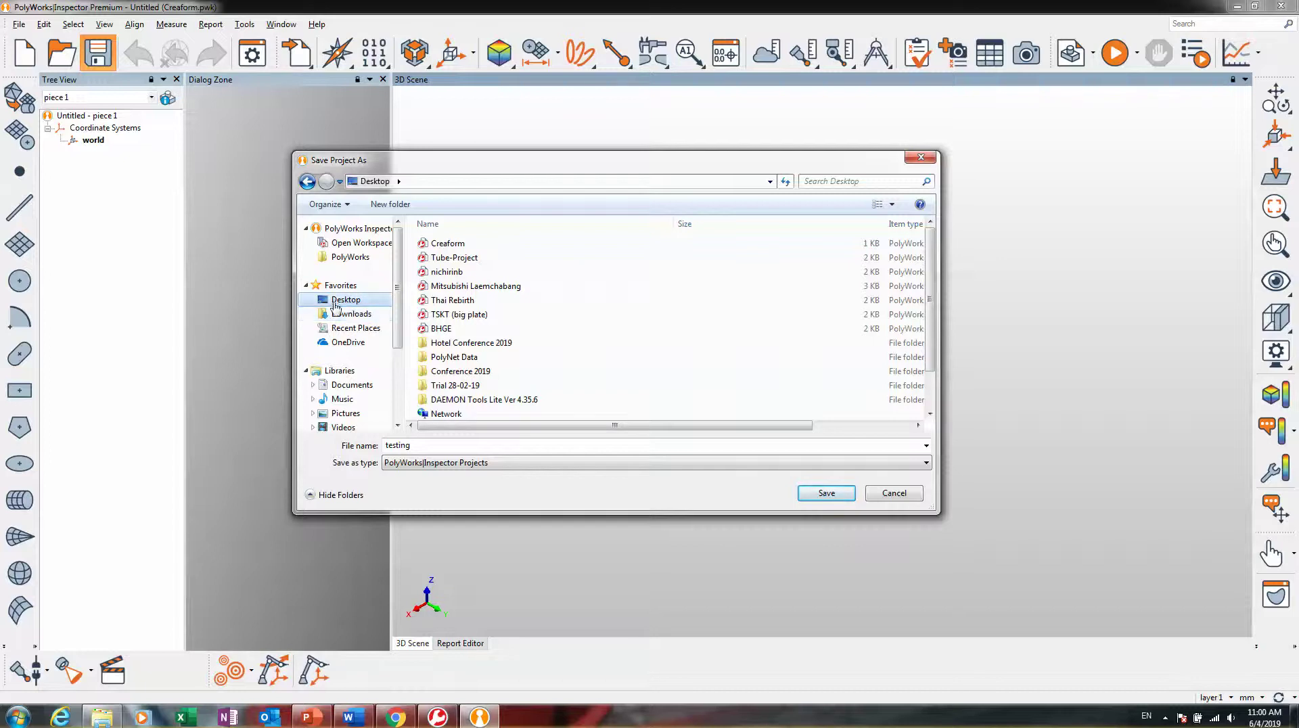
double_click(448, 446)
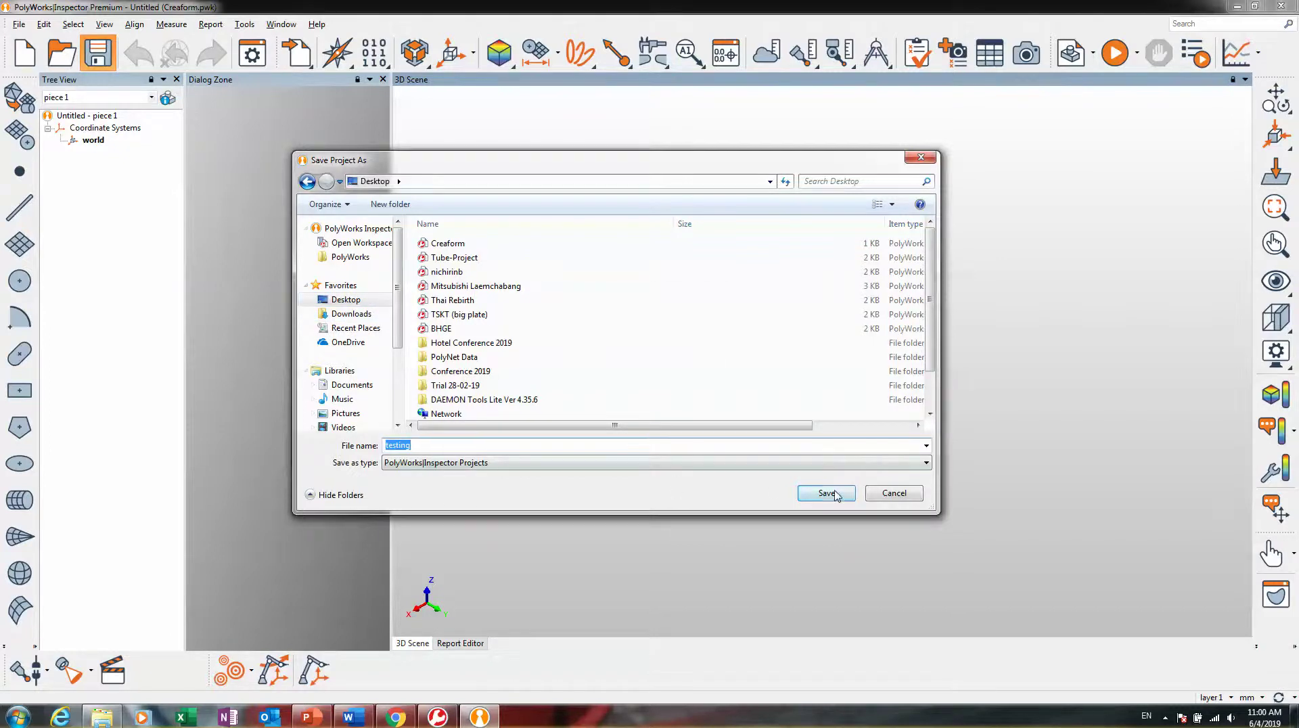
click(812, 492)
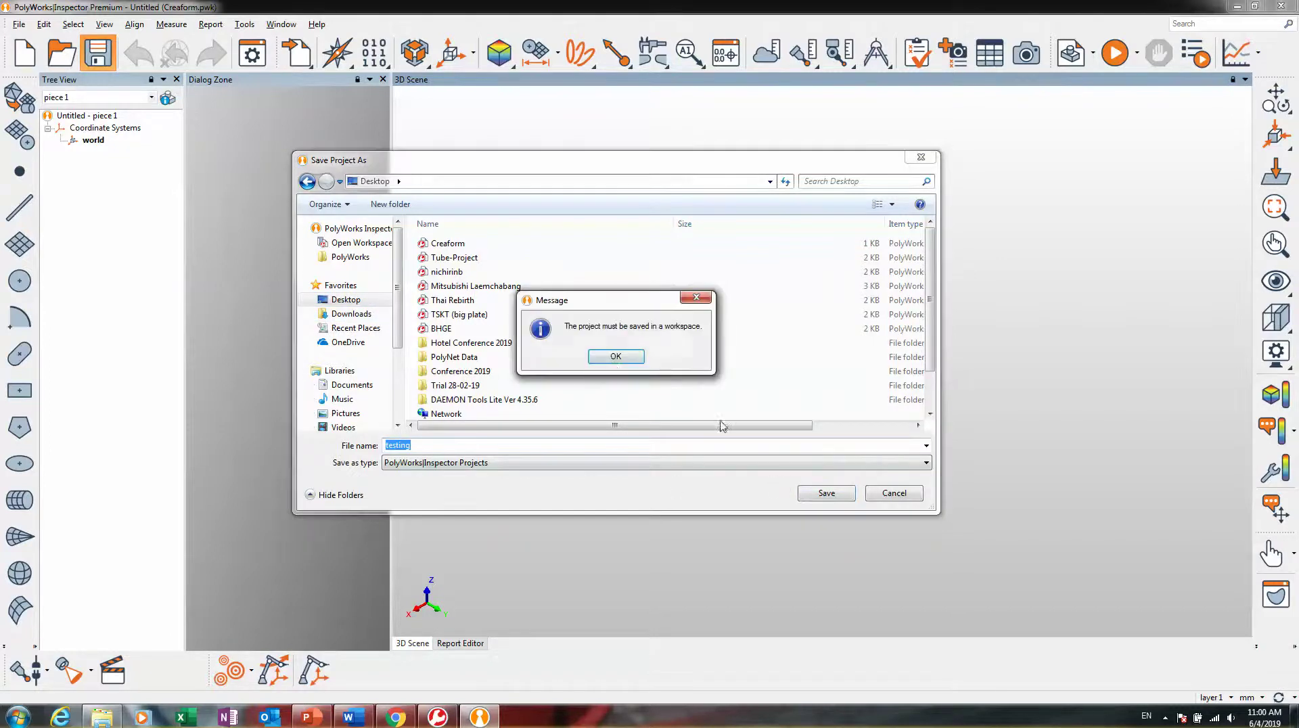
click(613, 364)
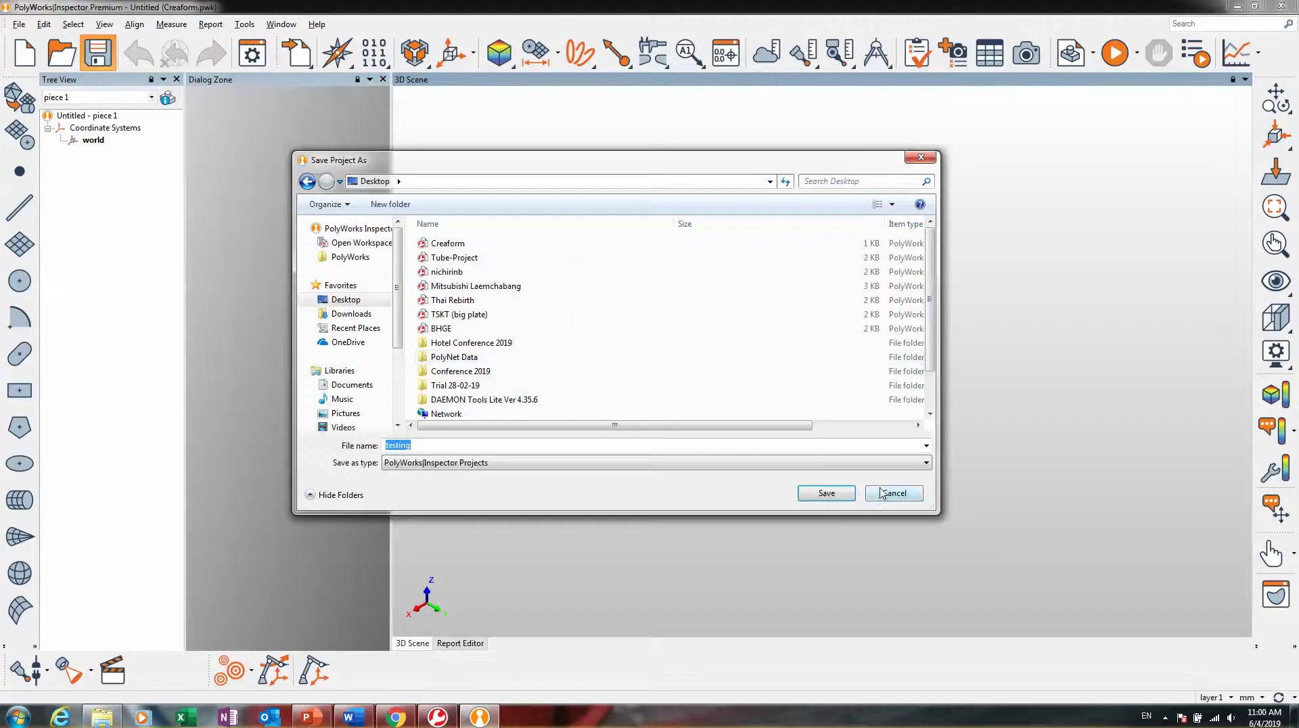
click(893, 493)
Save the Inspector project as testing in the Creaform_Files folder.
click(98, 53)
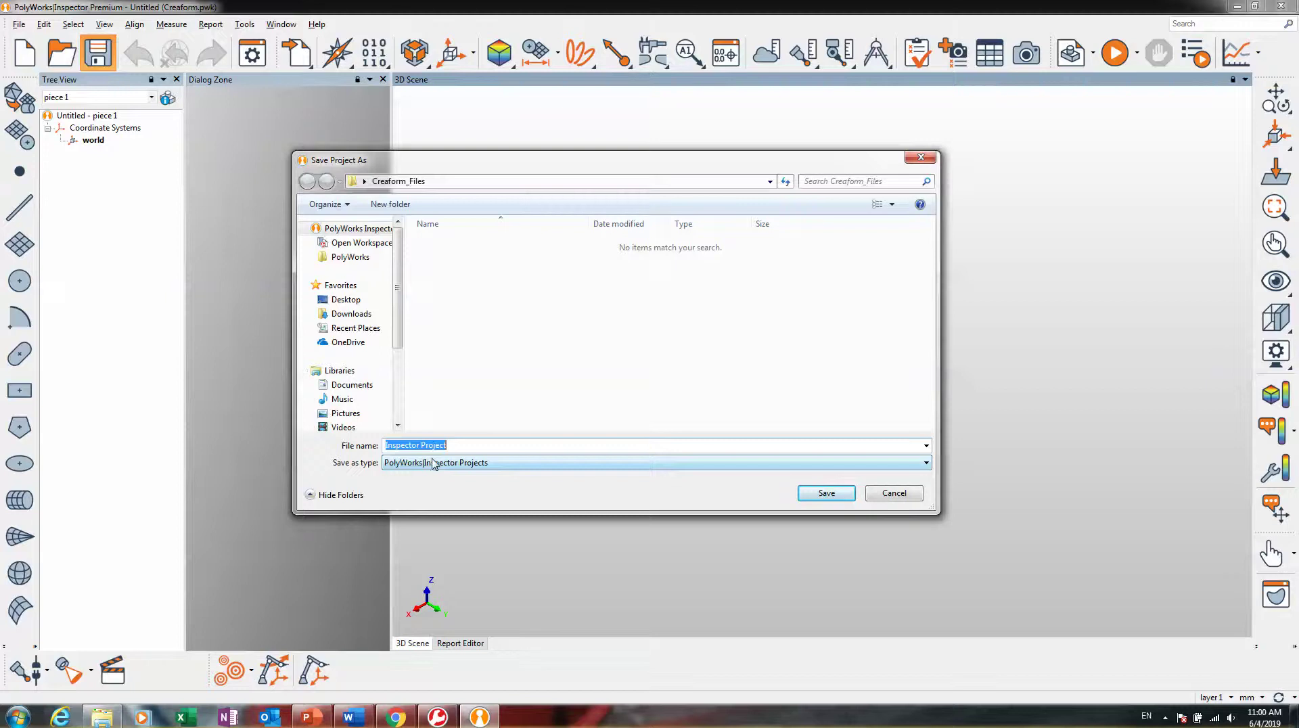
drag(450, 445, 383, 447)
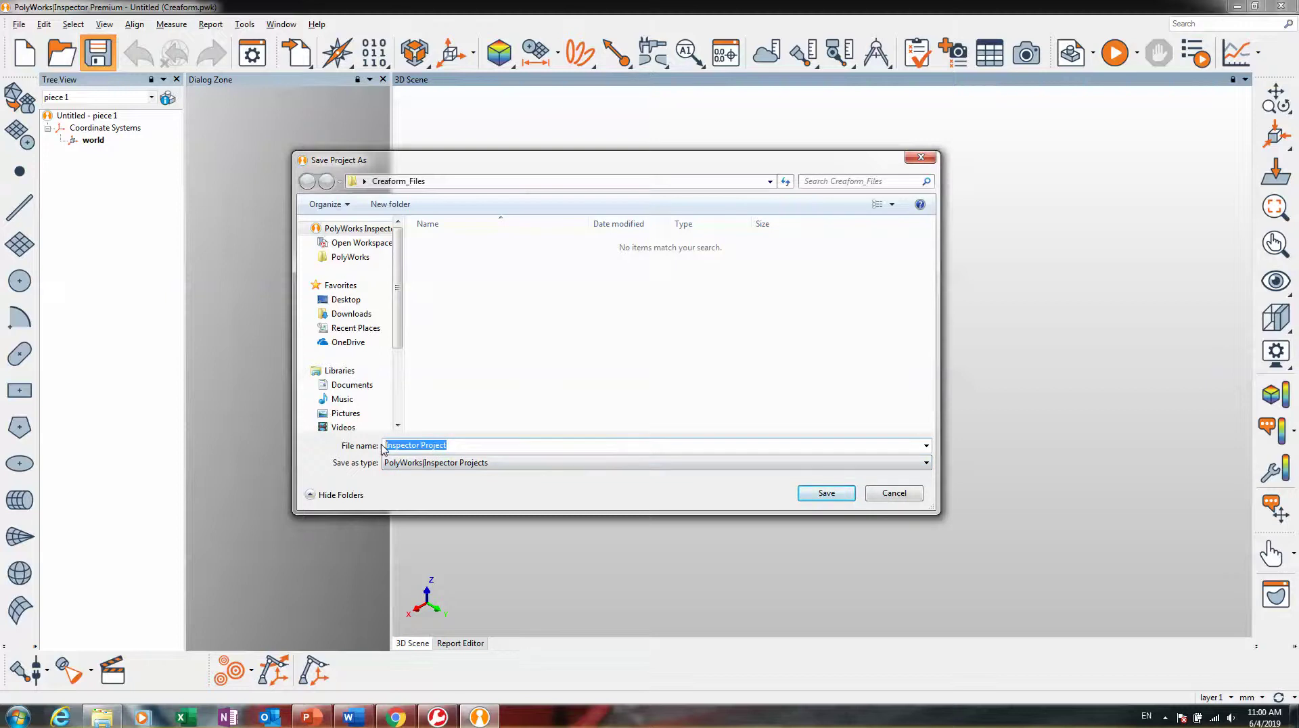
text(testing)
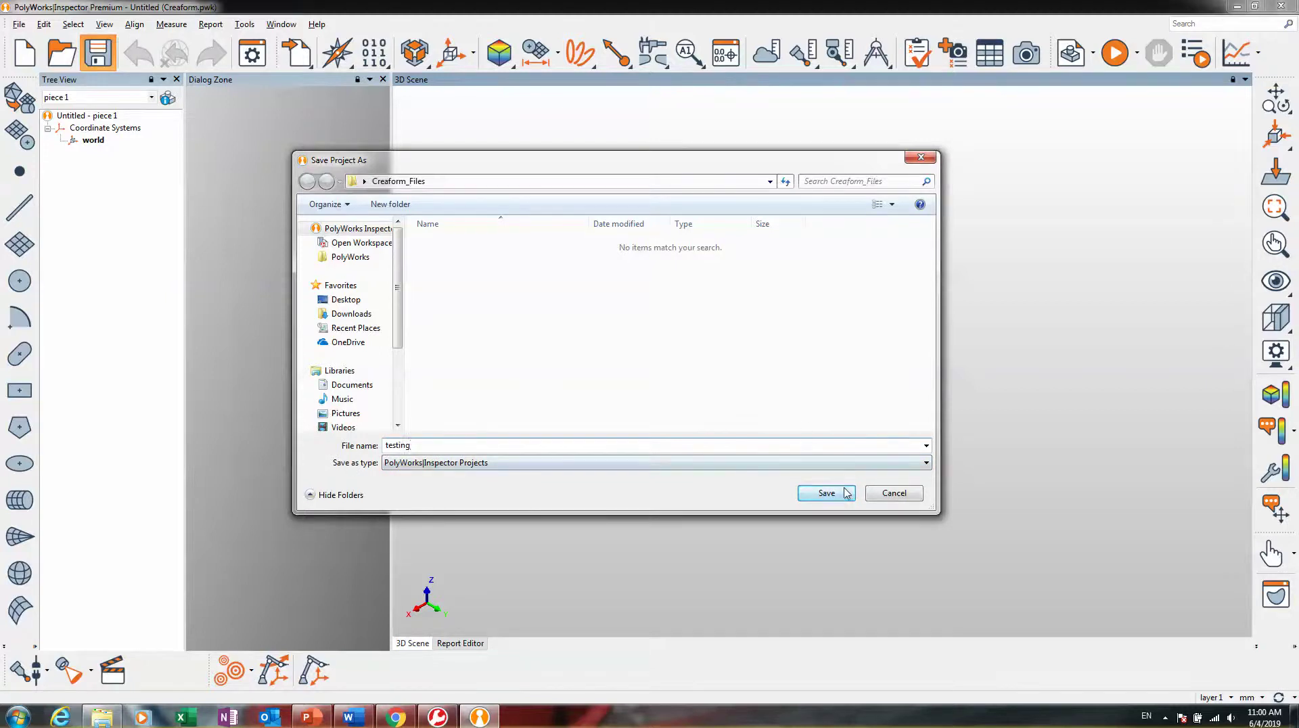
click(844, 493)
Examine the properties of the Creaform workspace and its testing project in the Workspace Manager.
click(69, 119)
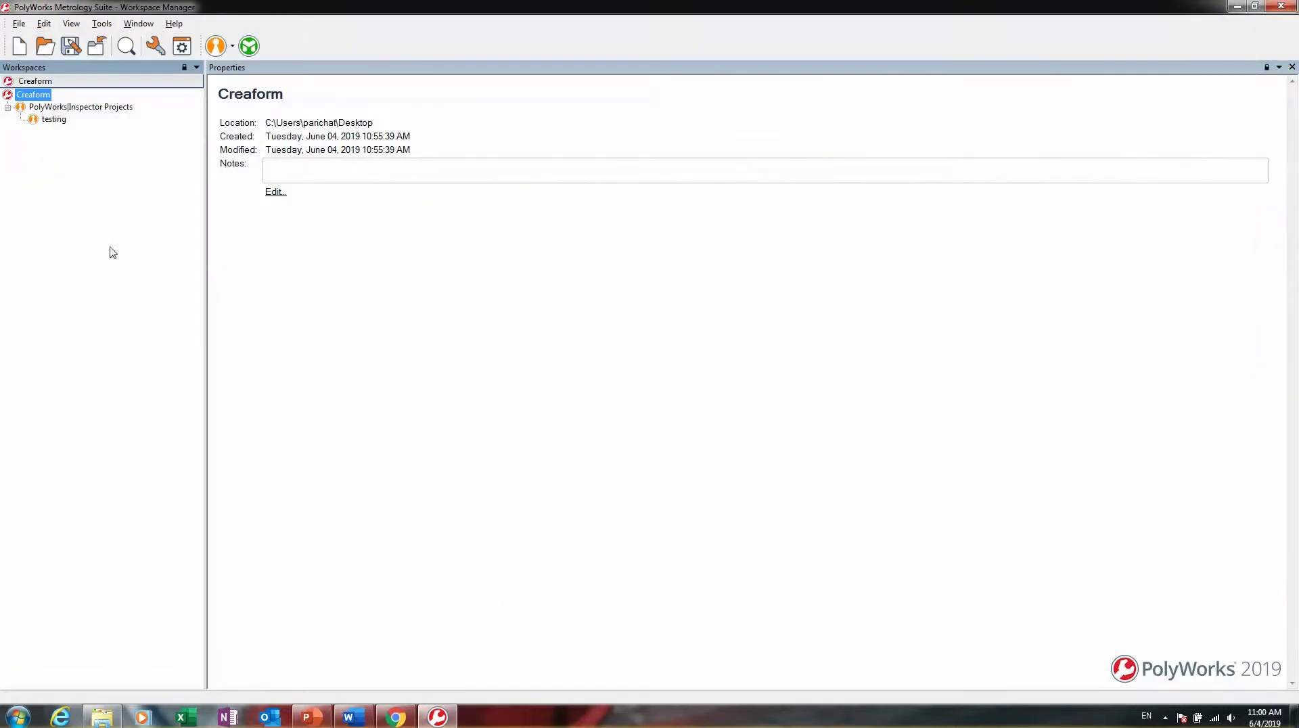
click(52, 113)
click(53, 119)
click(30, 96)
click(44, 108)
click(54, 119)
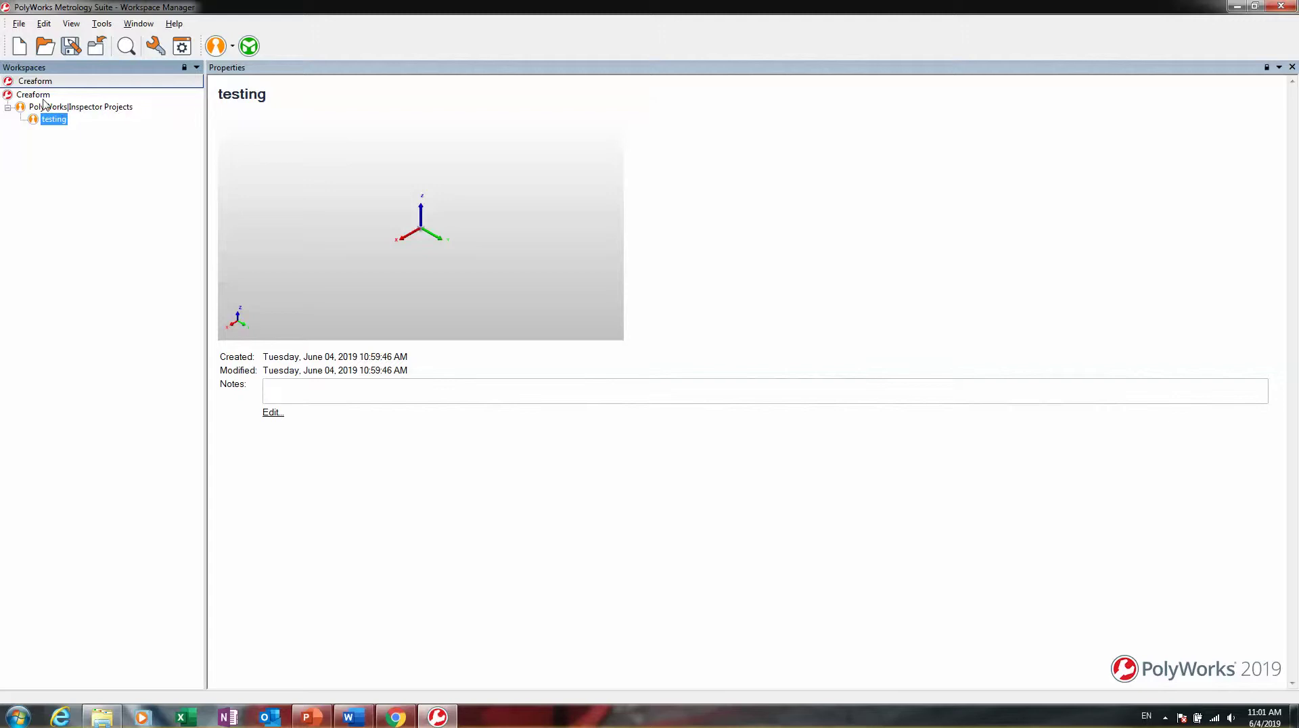
click(45, 95)
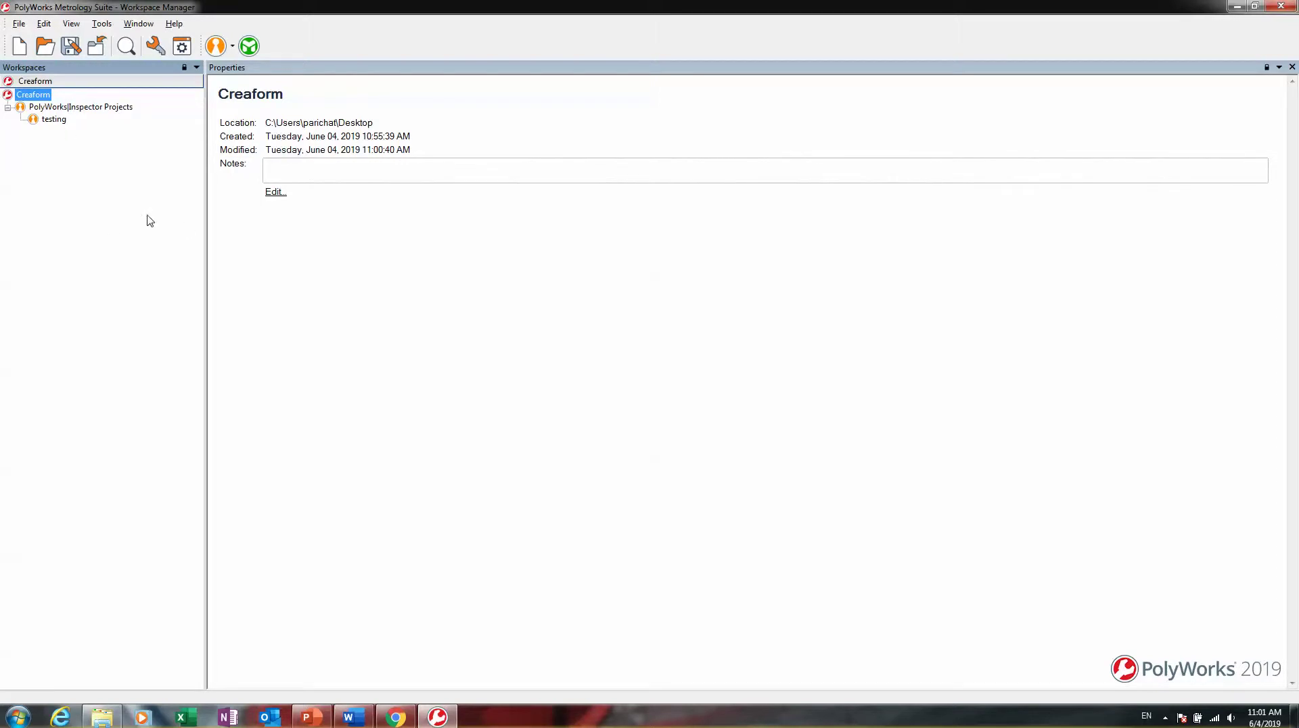
click(49, 120)
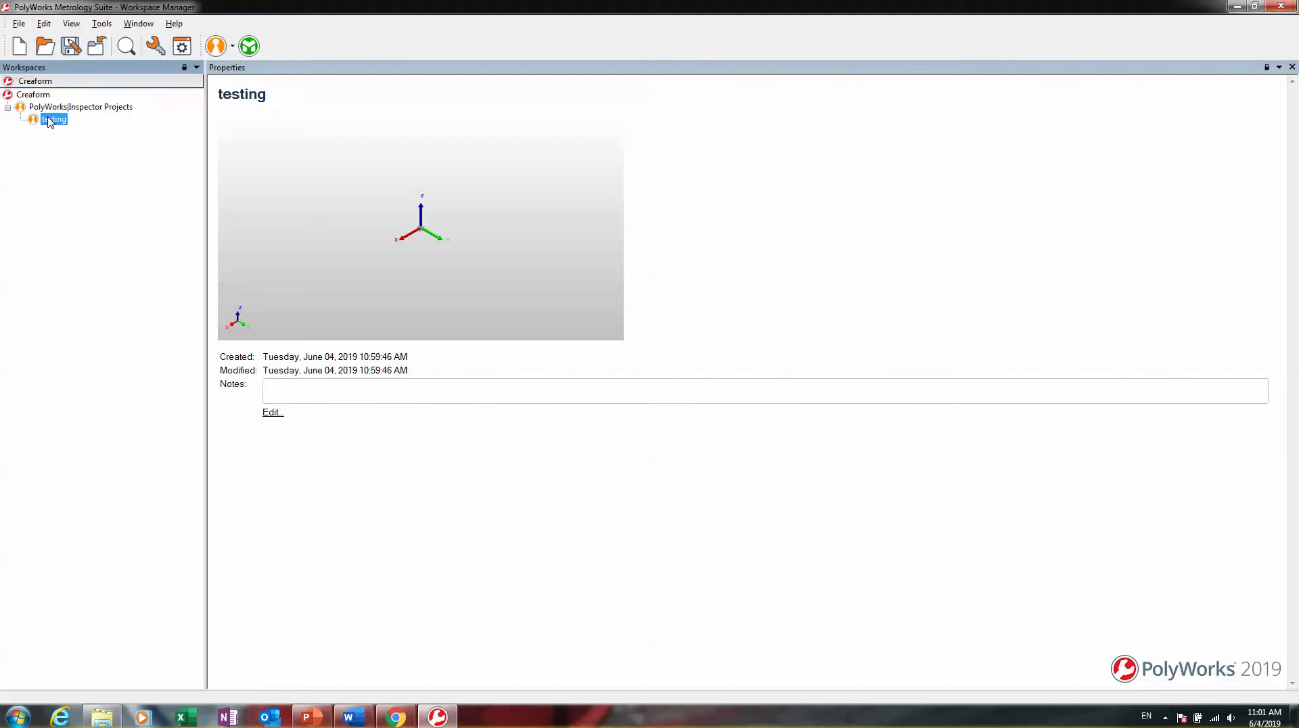
Check the PolyWorks|Inspector start modes without choosing one, and open the testing project directly from the workspace.
click(232, 46)
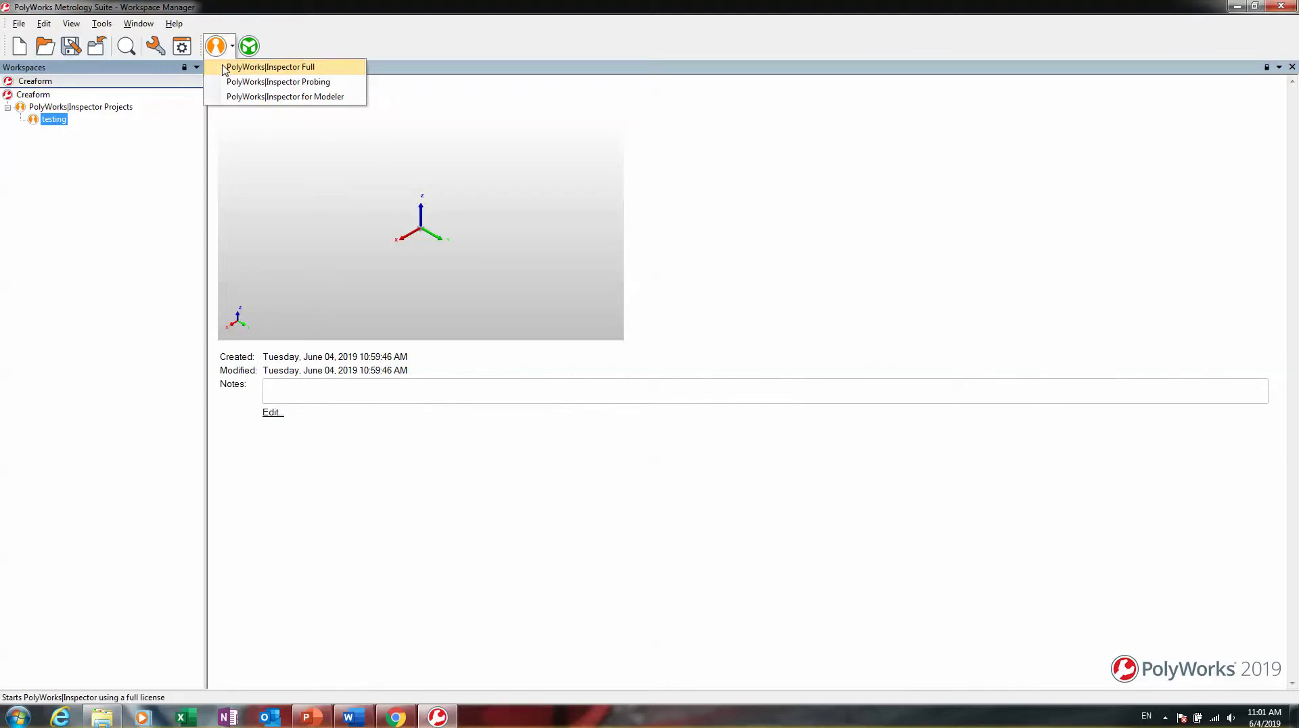
click(141, 183)
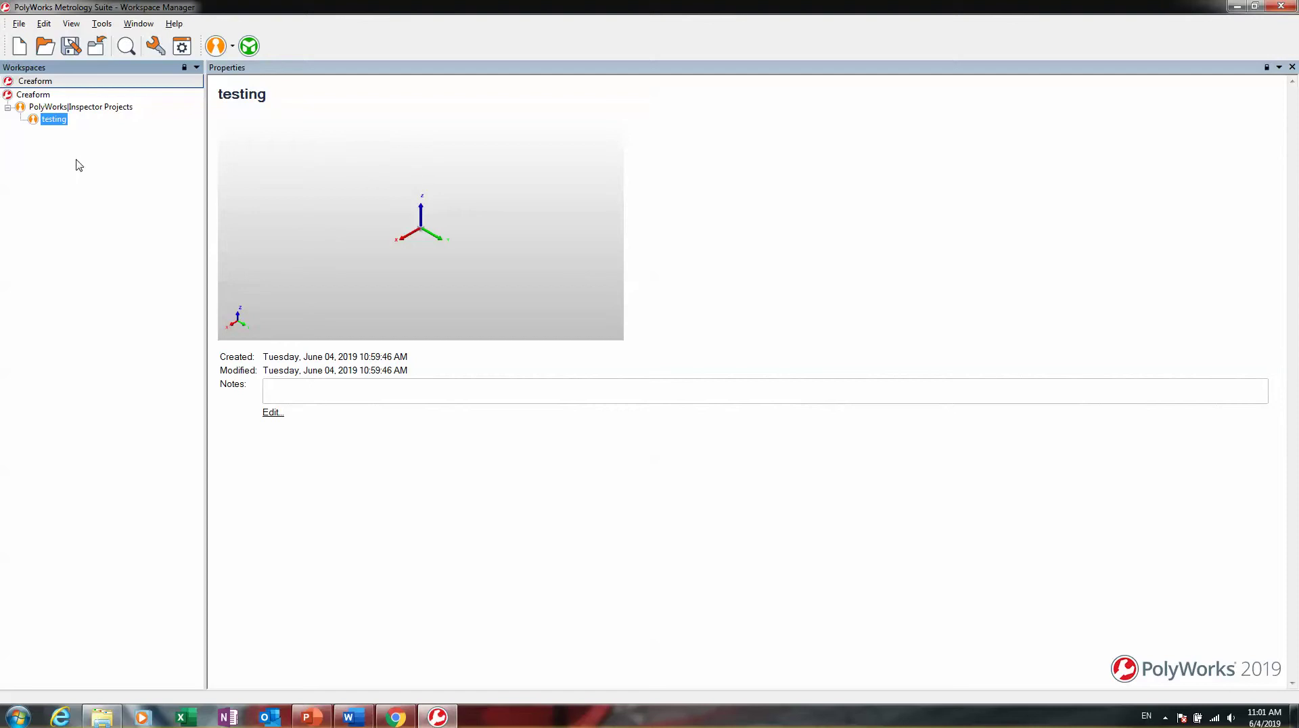
double_click(54, 120)
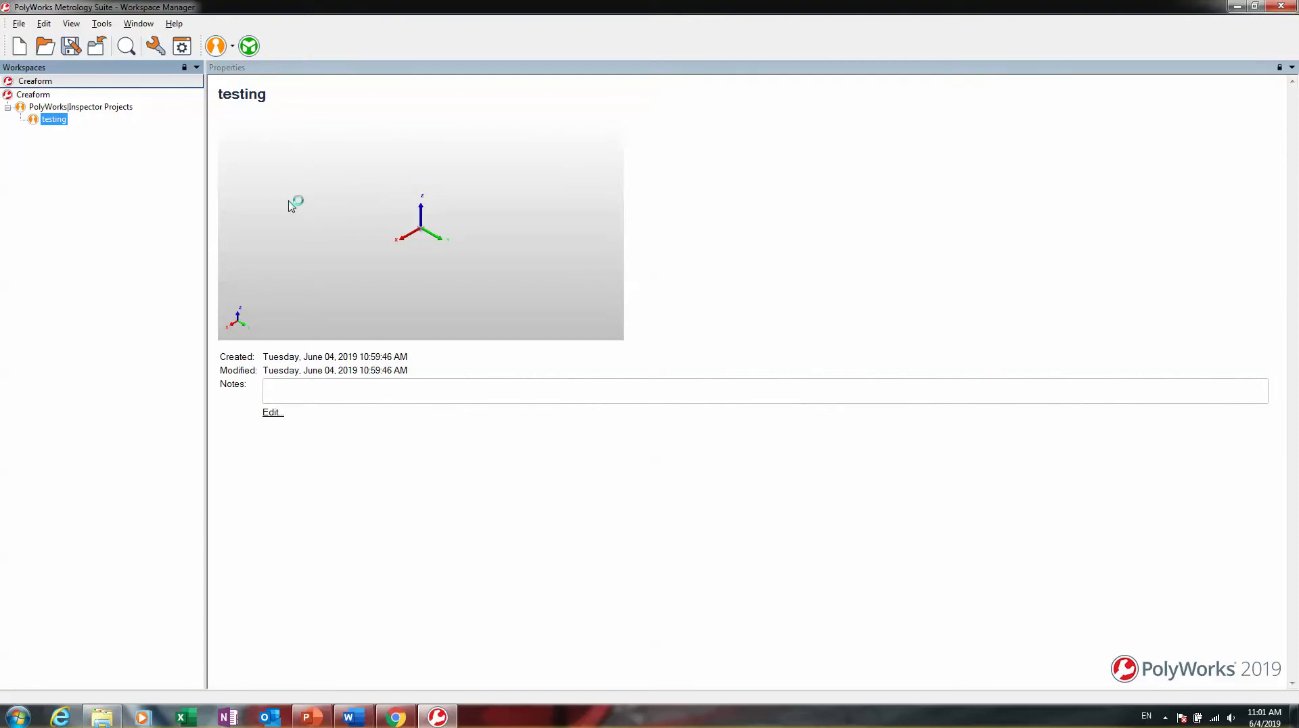